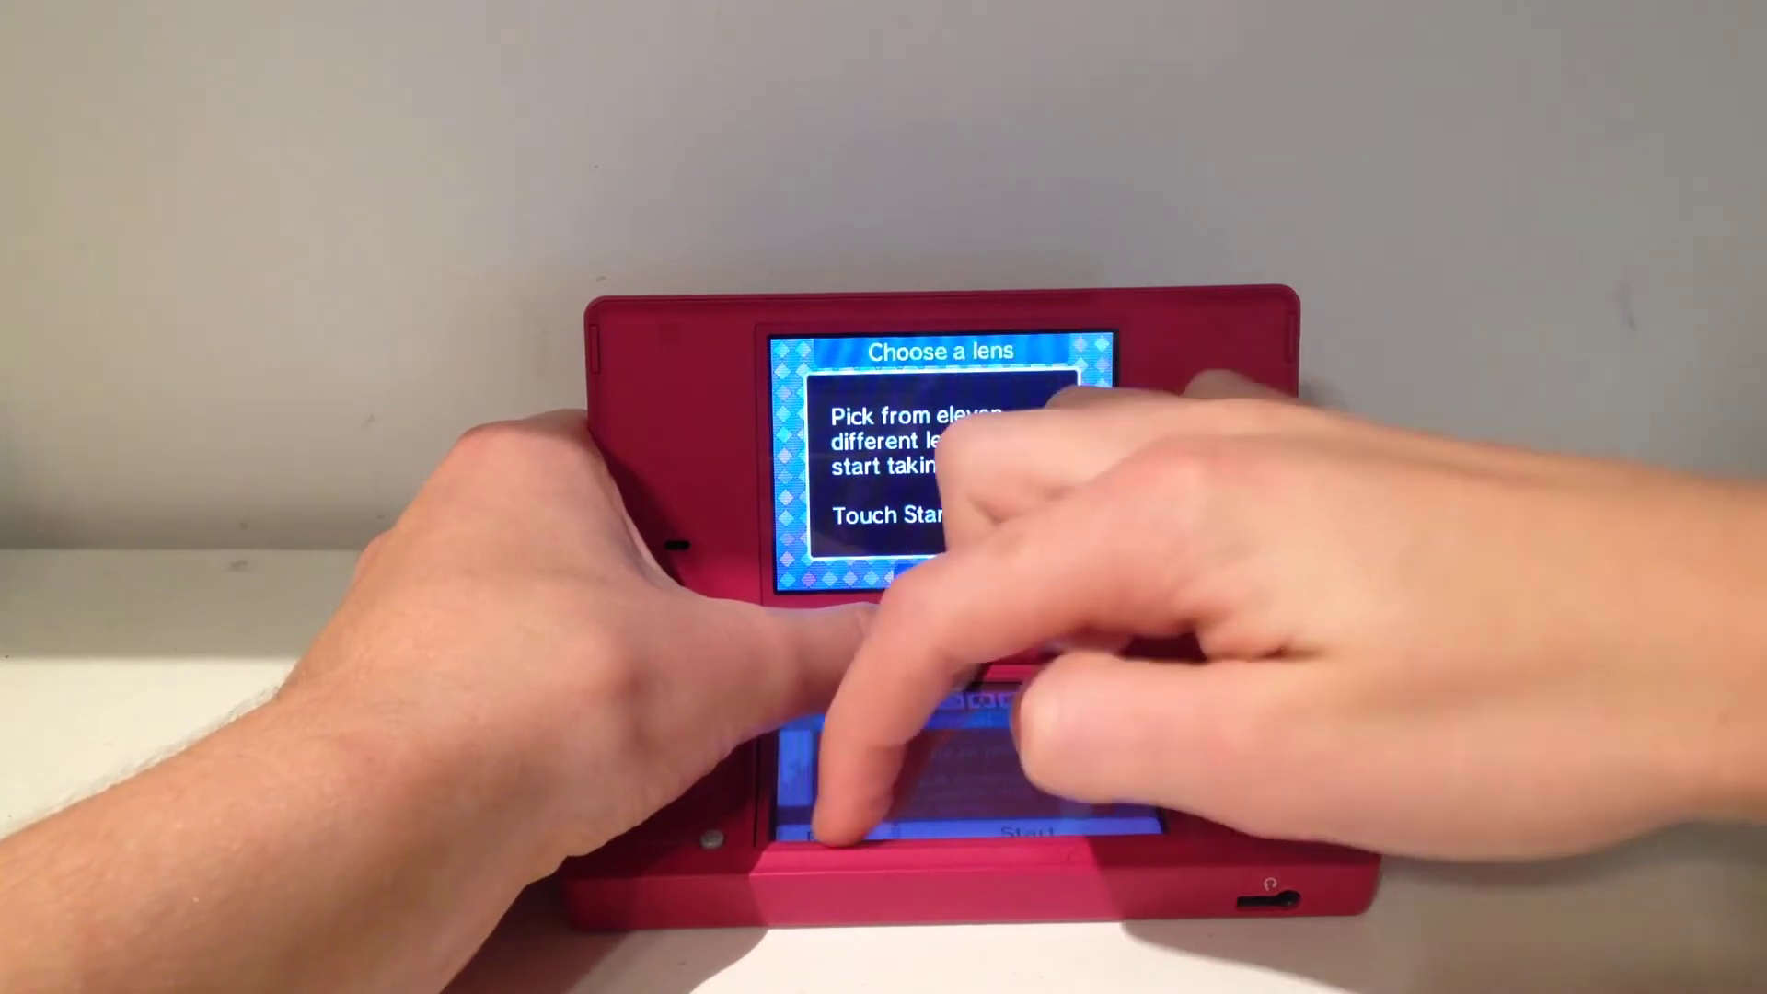
pyautogui.click(833, 828)
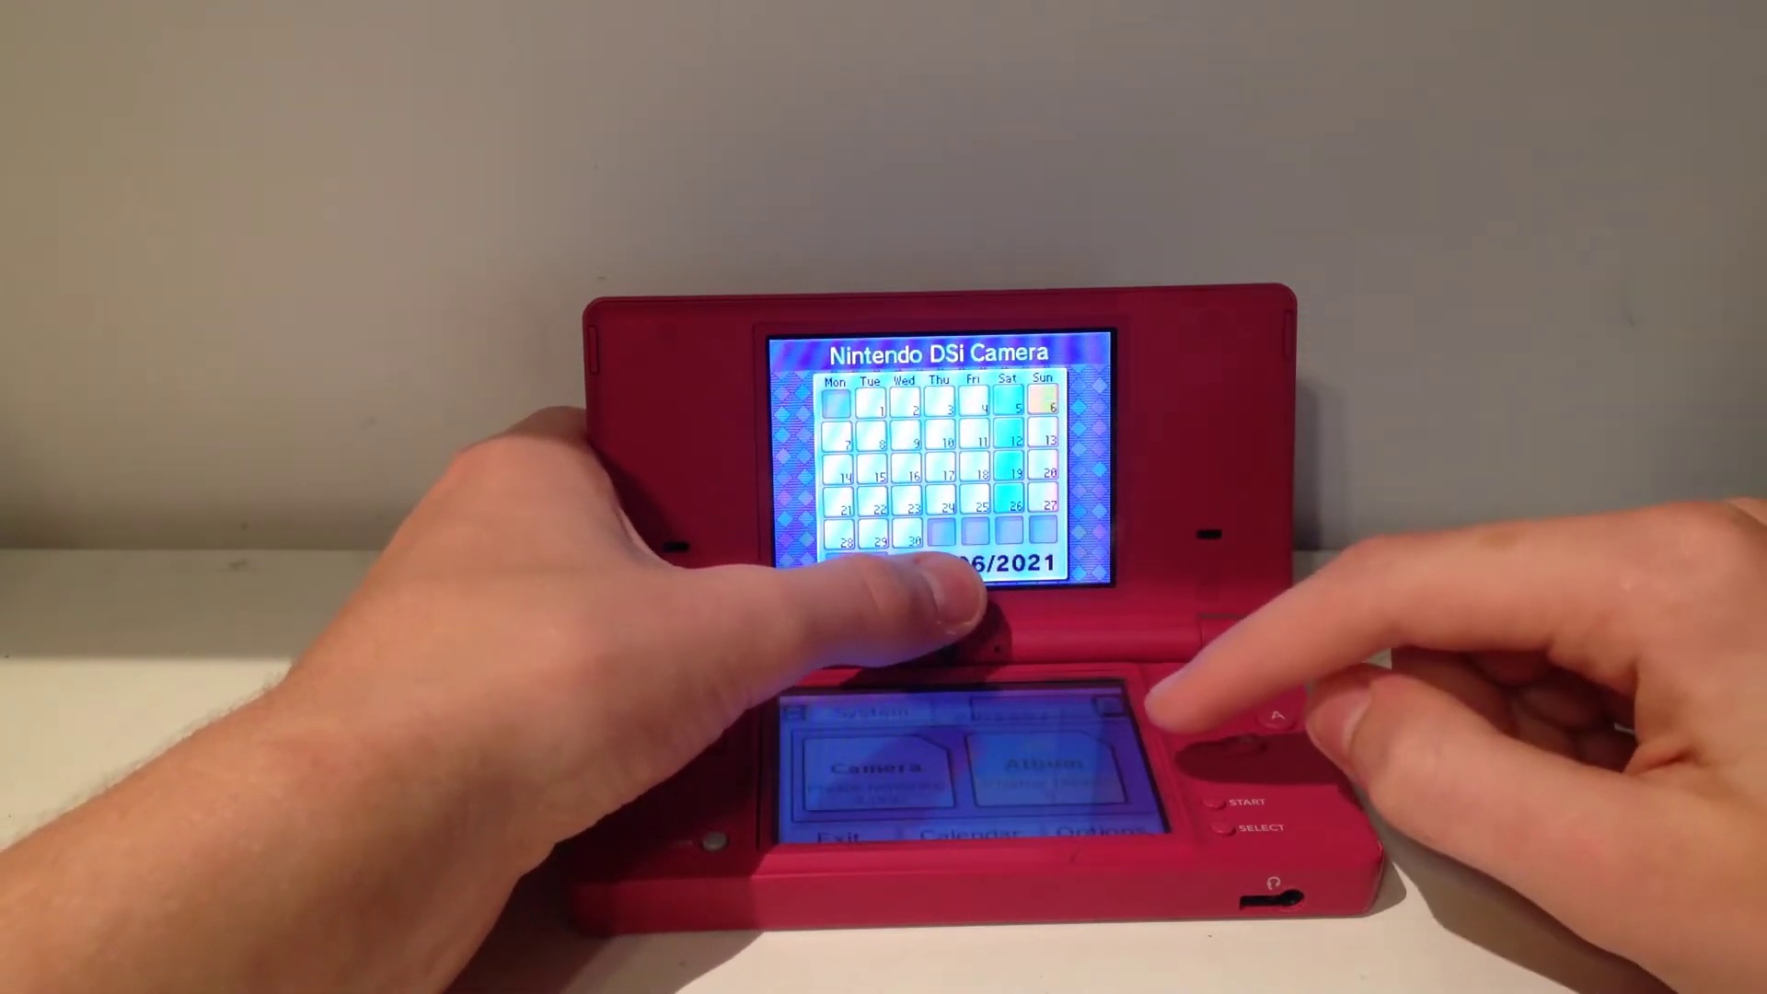
pyautogui.click(843, 810)
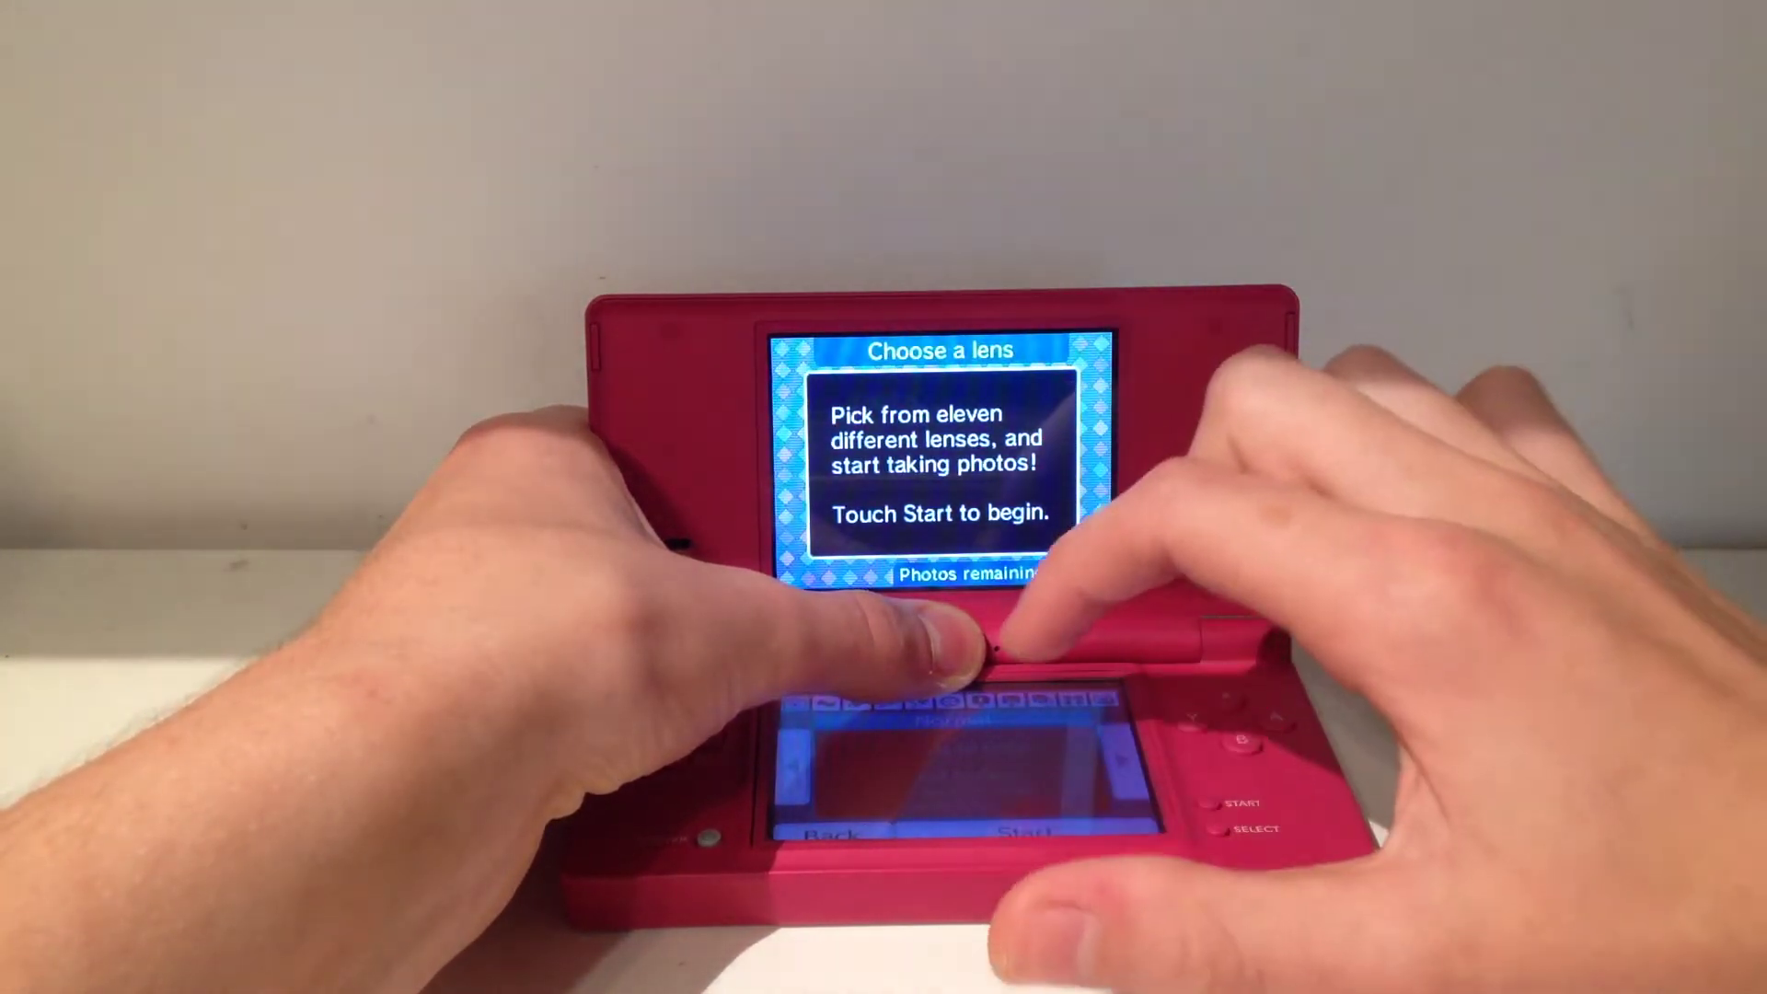
pyautogui.click(1022, 831)
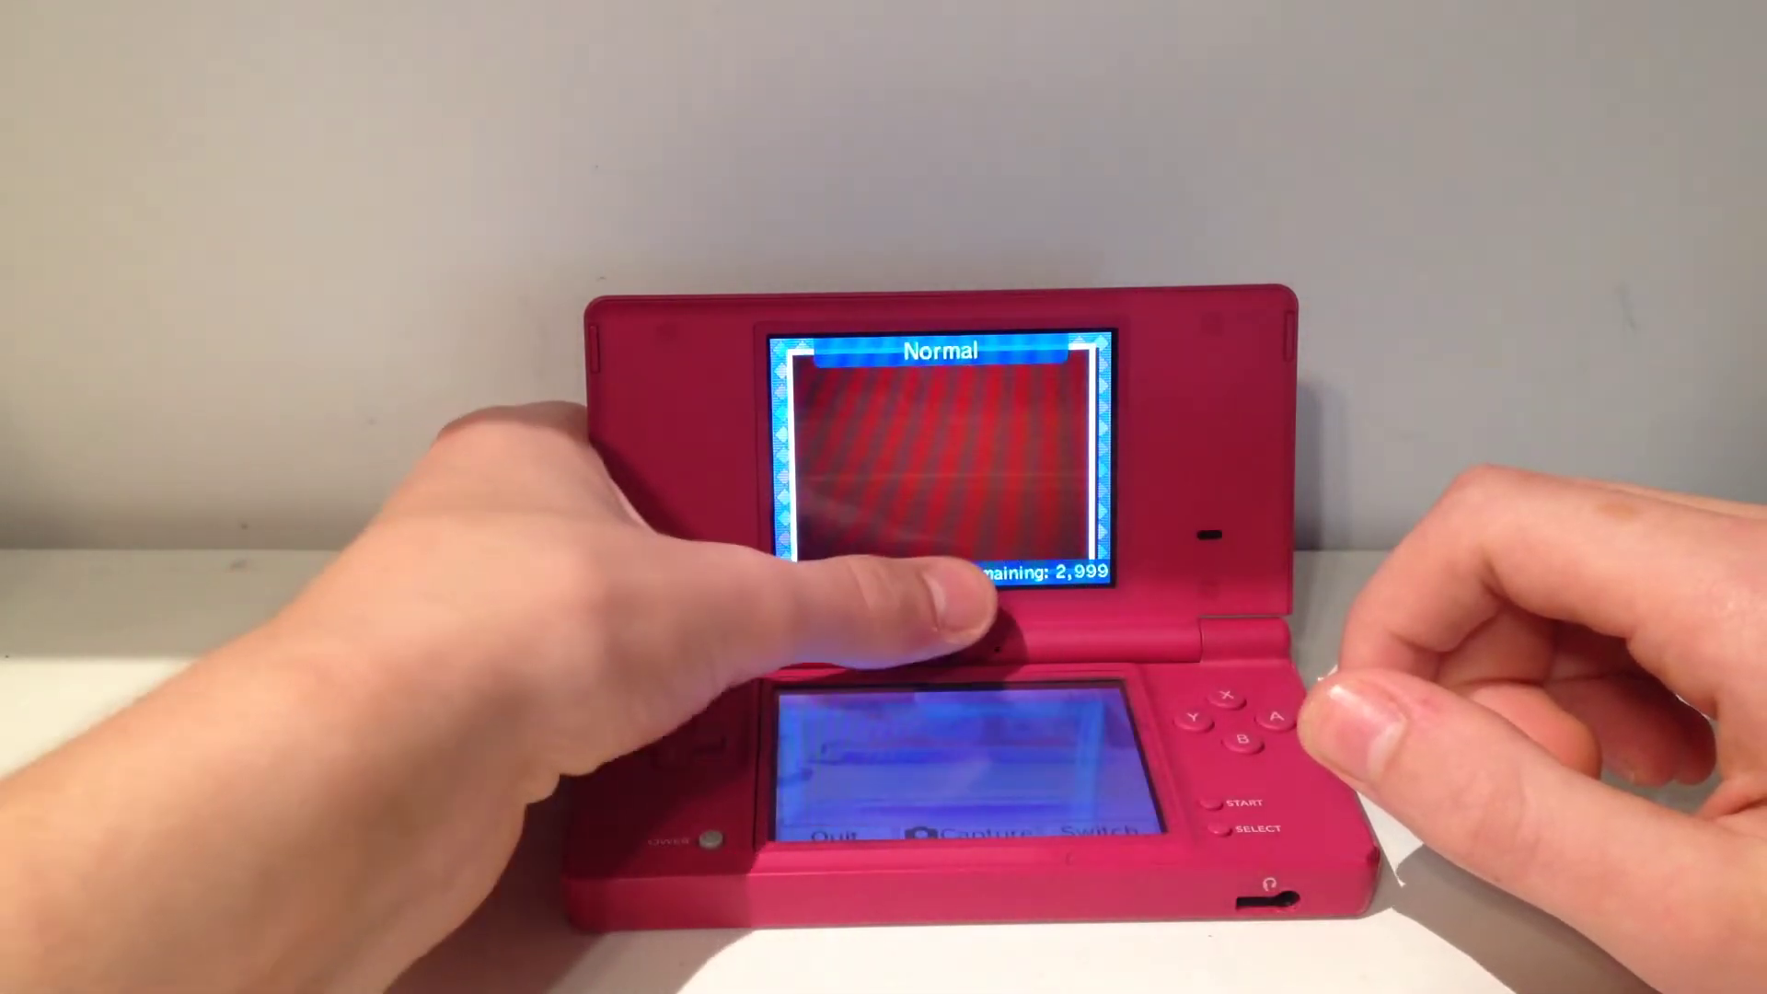
pyautogui.click(842, 830)
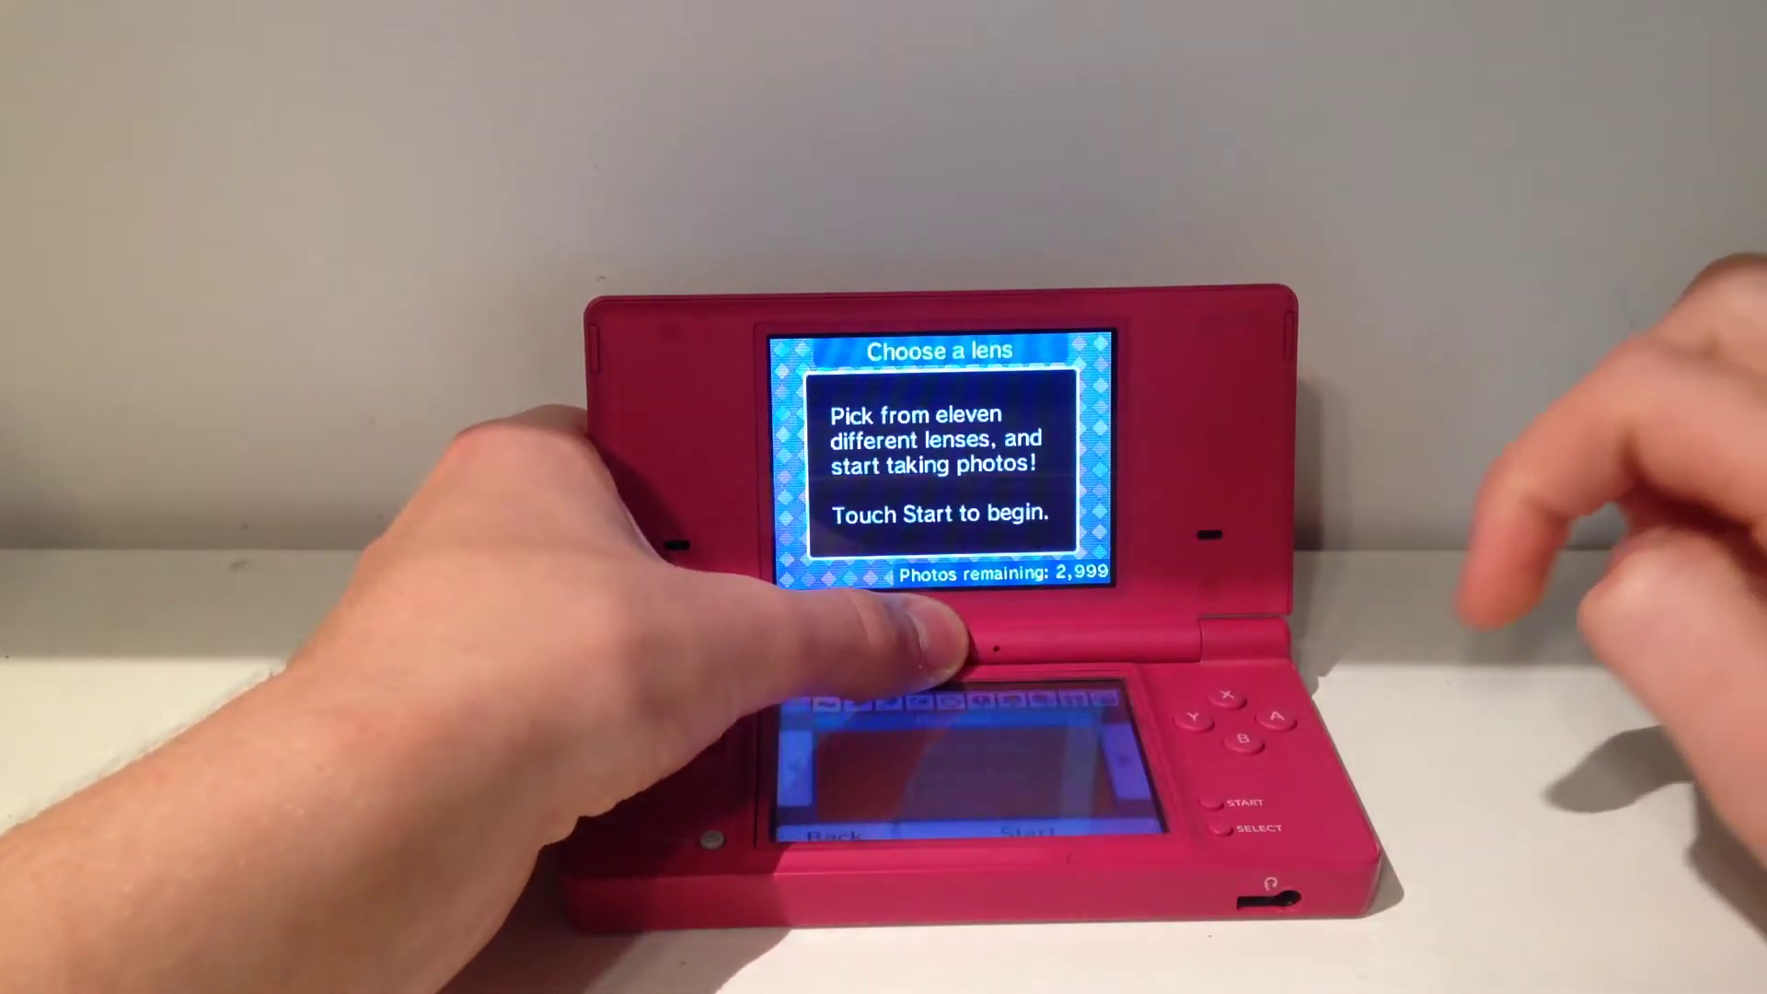
pyautogui.click(837, 831)
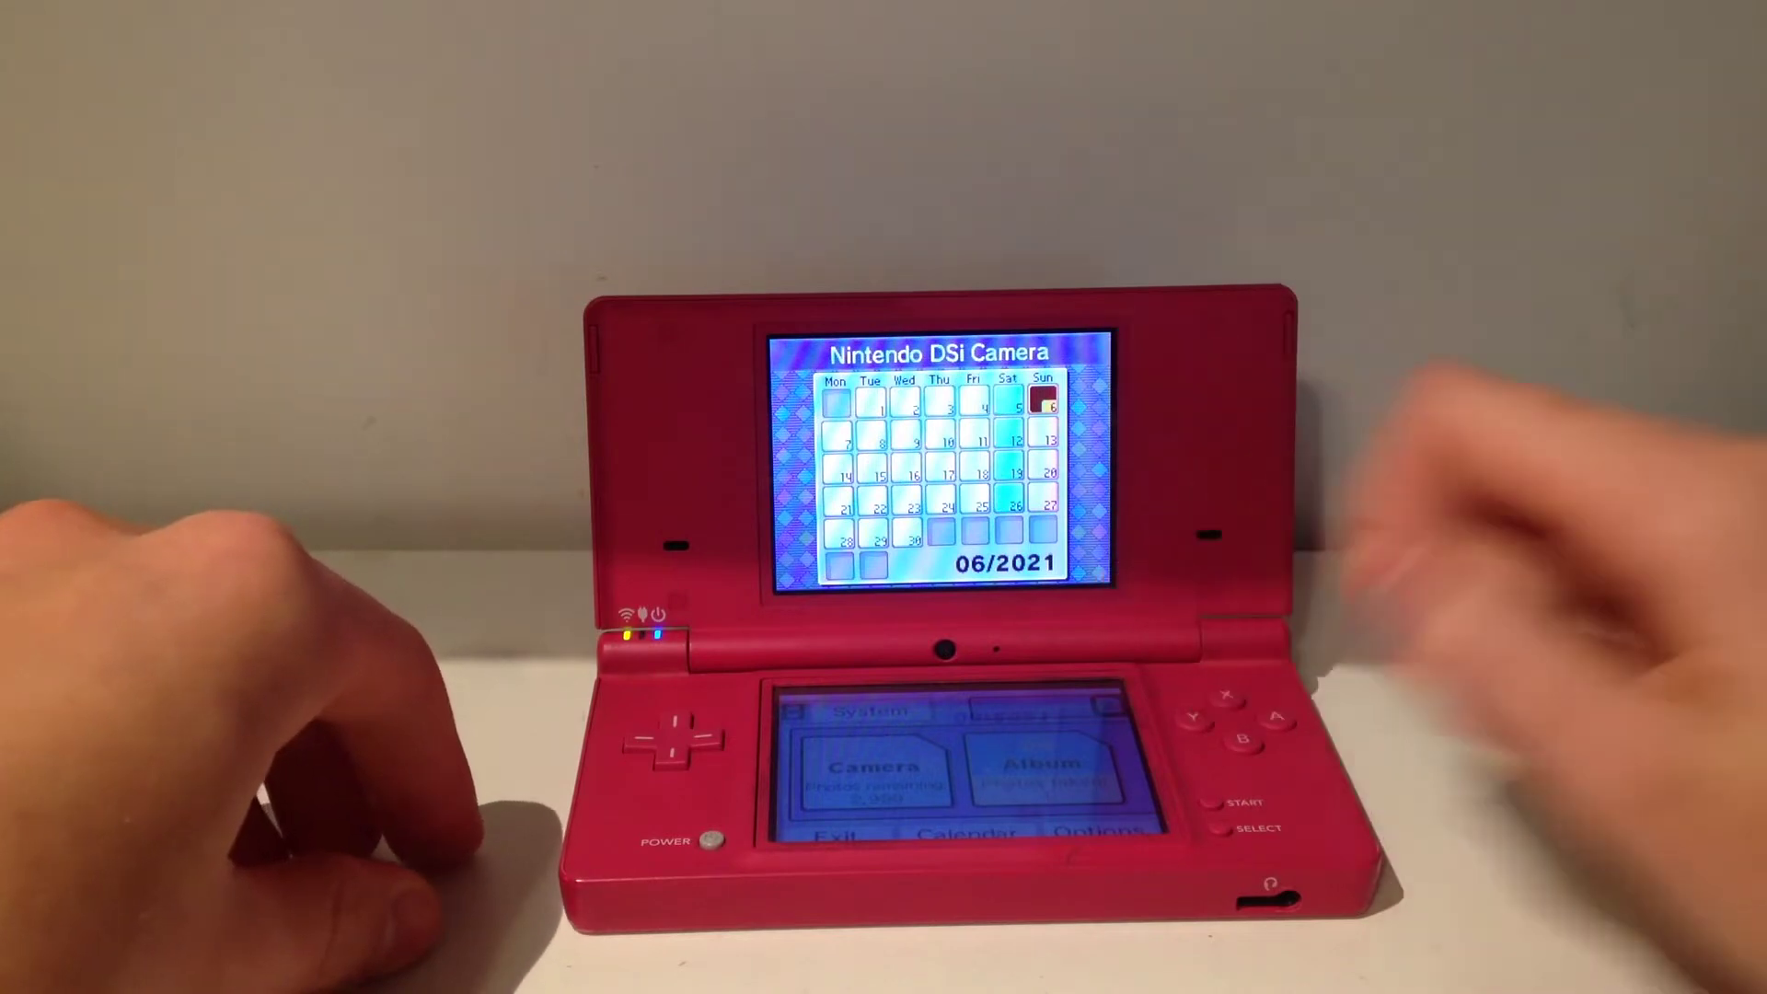
pyautogui.click(828, 833)
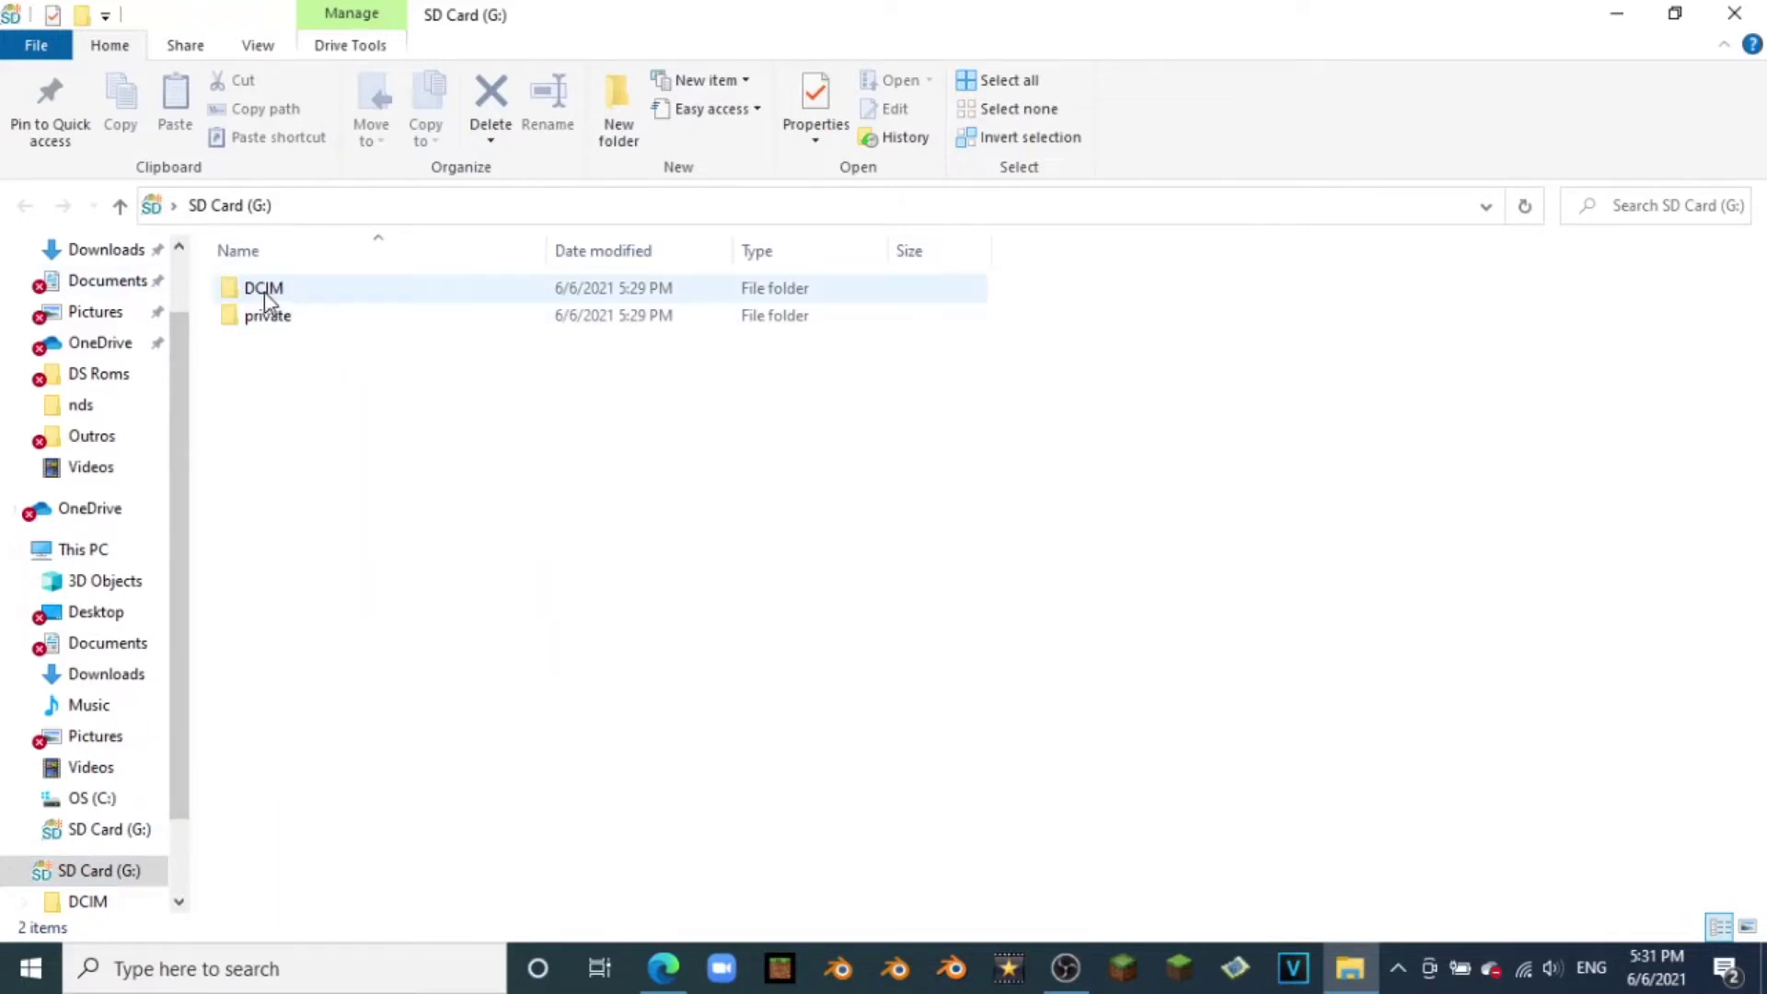
# Step: Look inside the DCIM folder on SD Card (G:) and return to the card's root
pyautogui.doubleClick(363, 290)
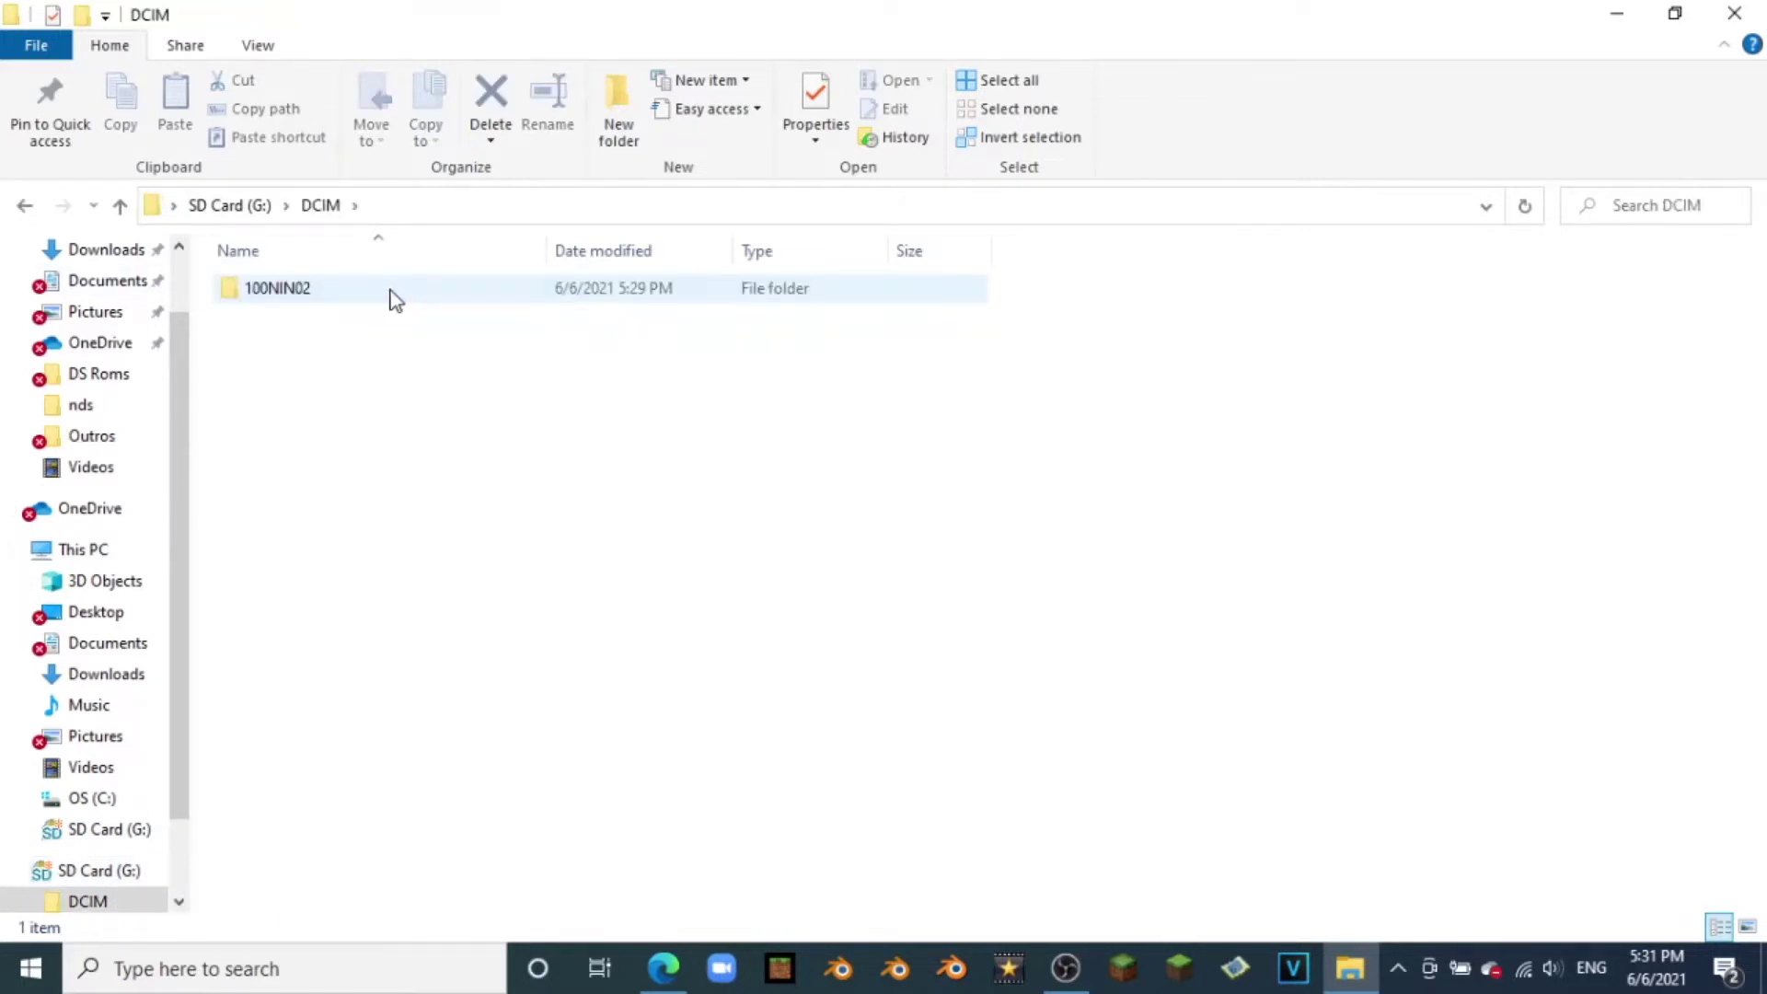
pyautogui.click(313, 294)
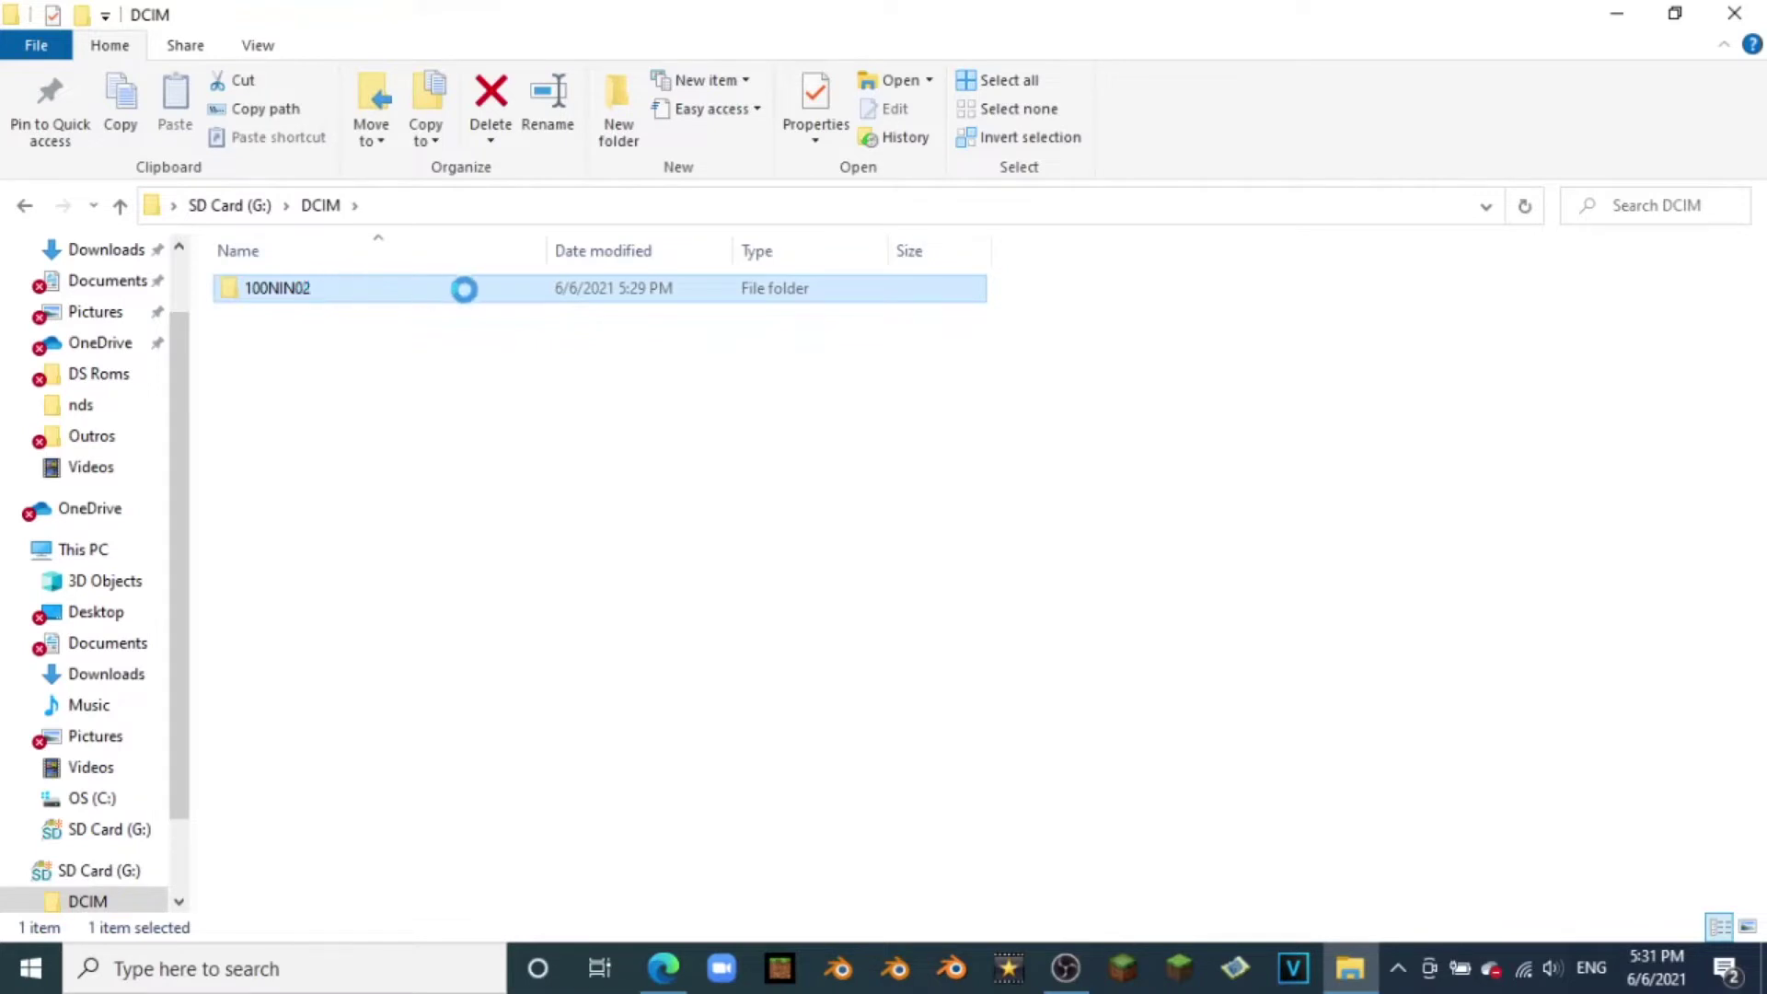
pyautogui.click(229, 204)
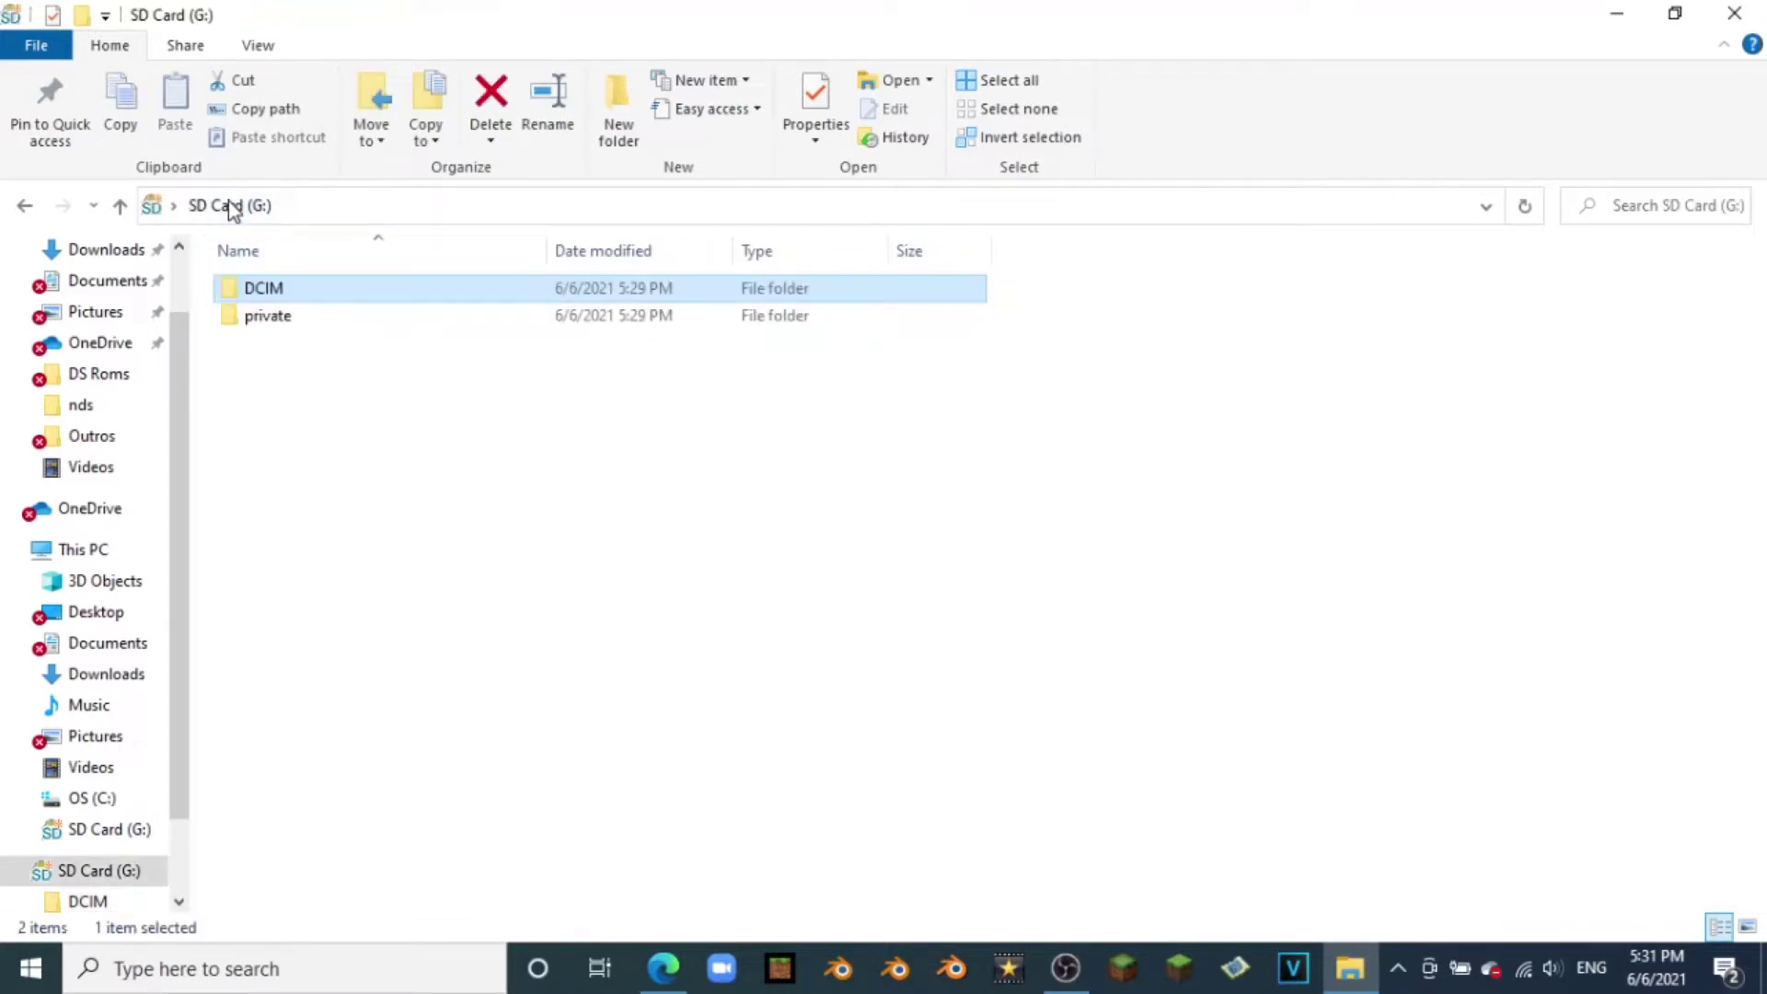
pyautogui.click(361, 384)
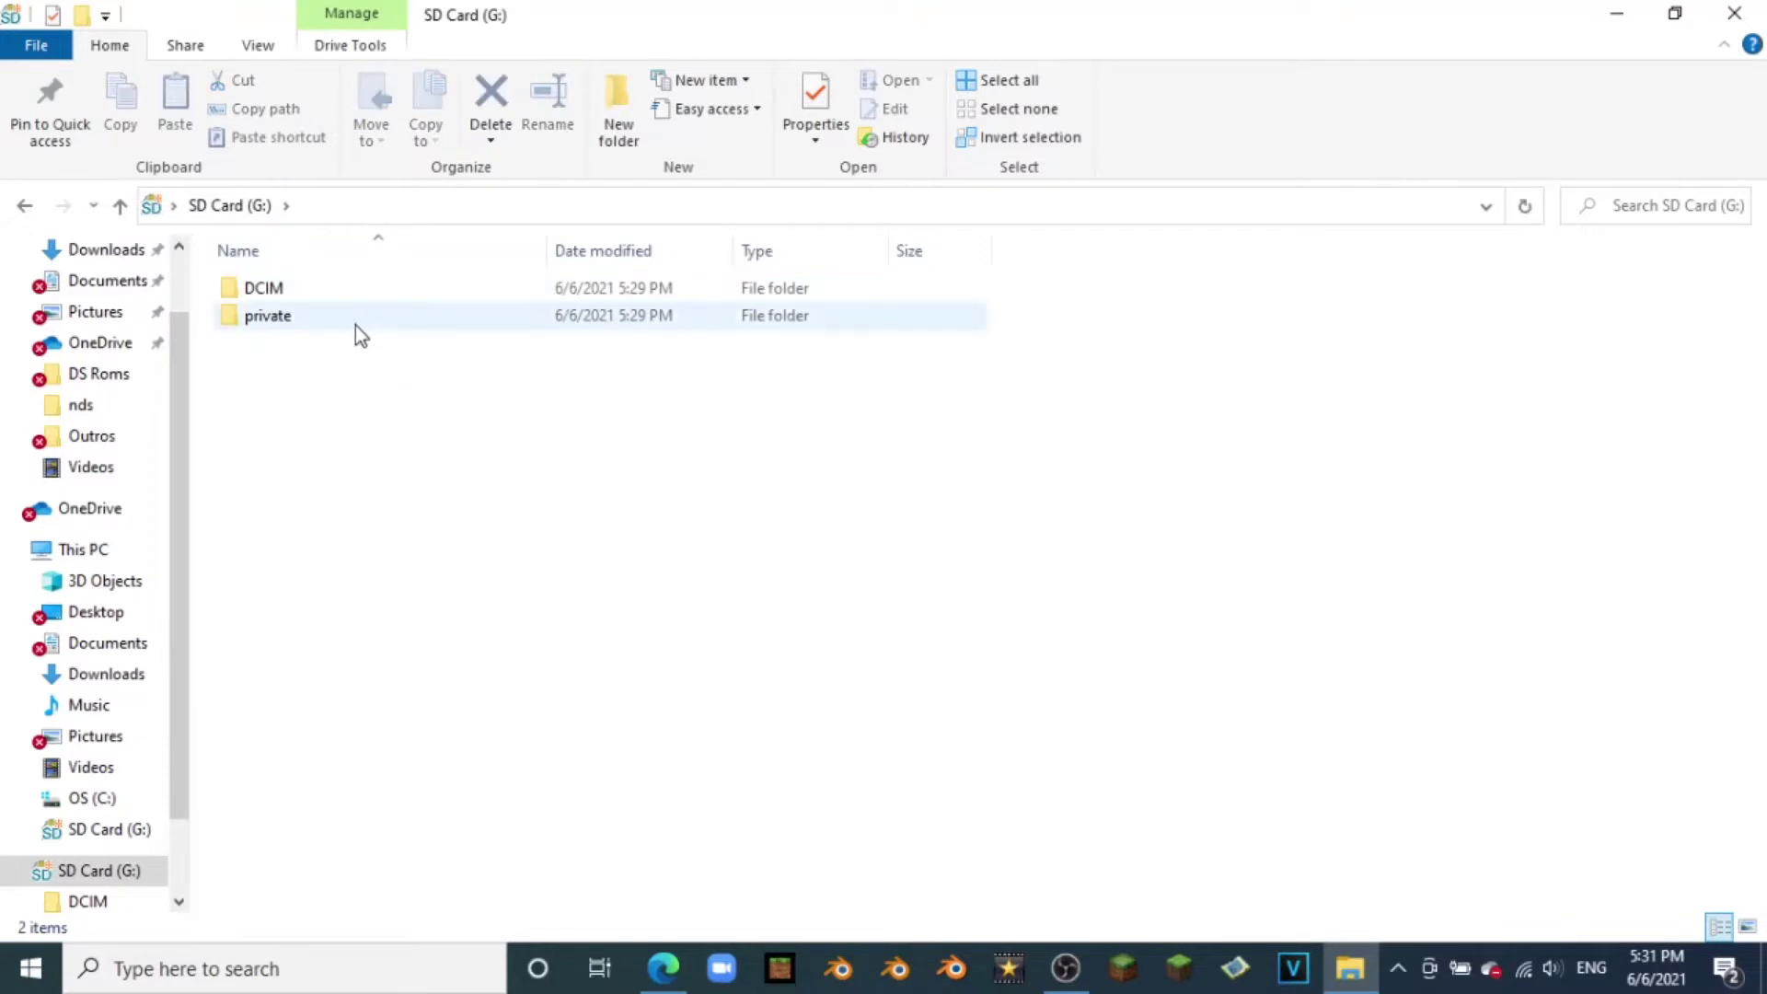
# Step: Browse to private\ds\app on the SD card and check the 484E494A folder's details
pyautogui.doubleClick(410, 323)
pyautogui.doubleClick(273, 291)
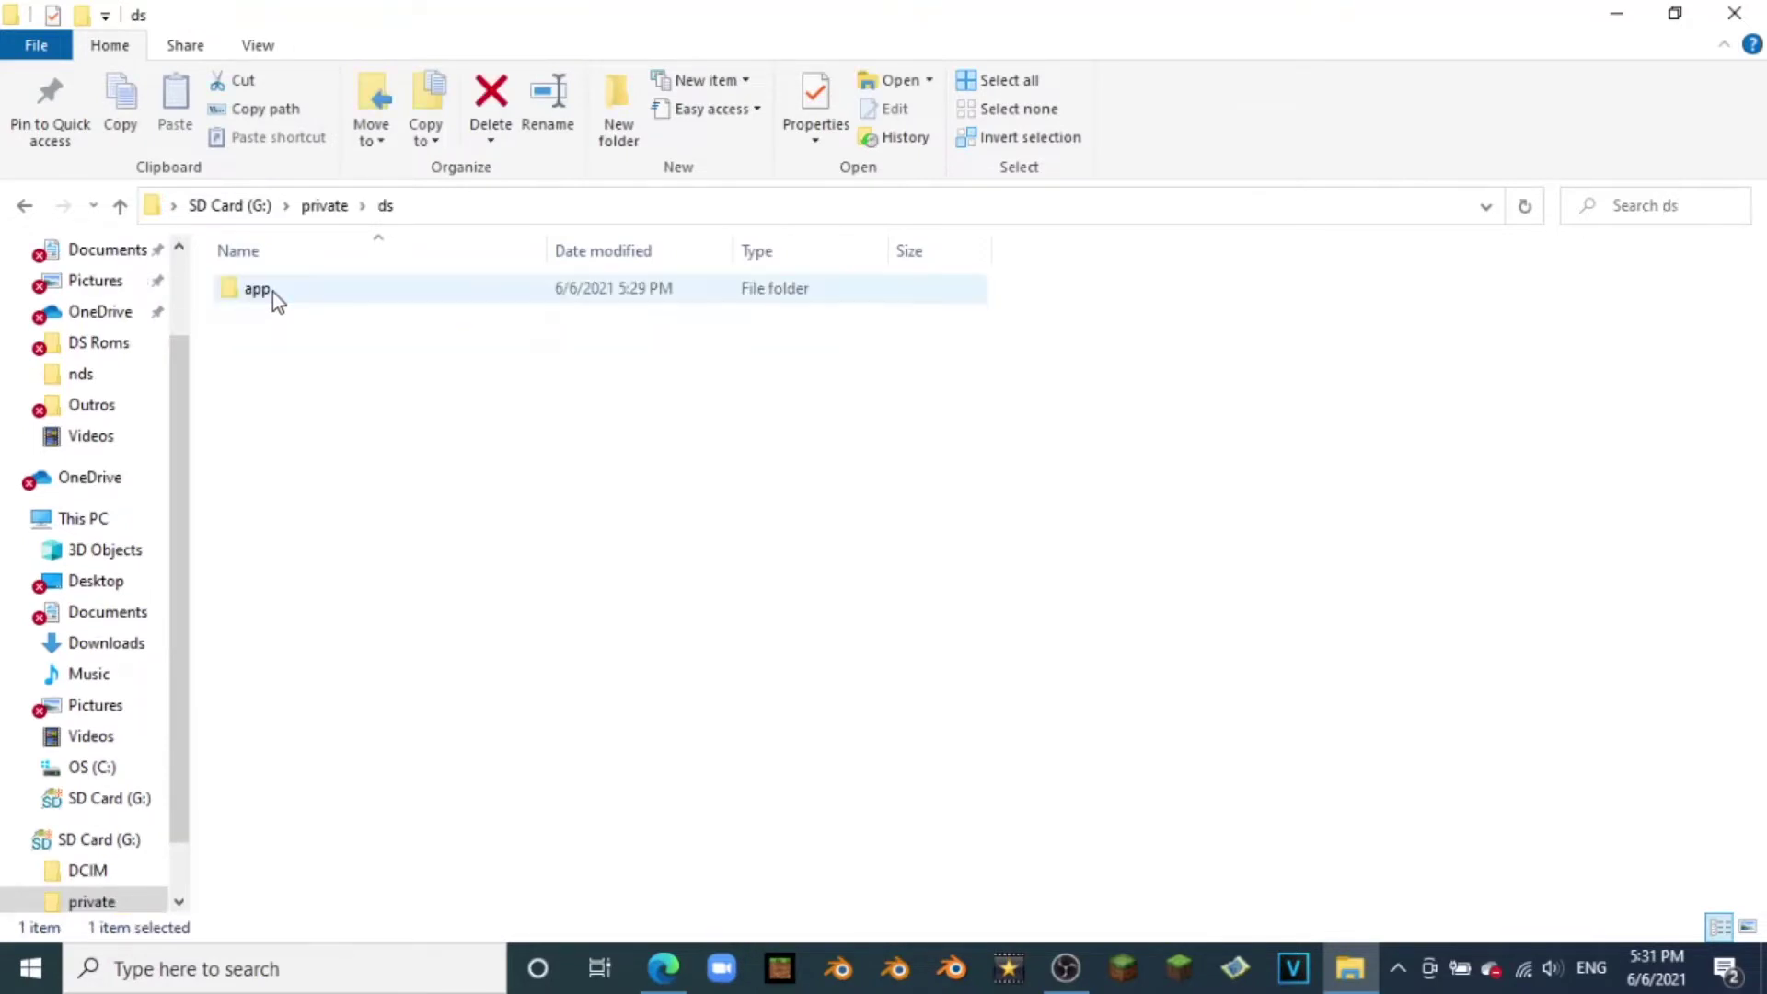
pyautogui.click(355, 288)
pyautogui.doubleClick(355, 287)
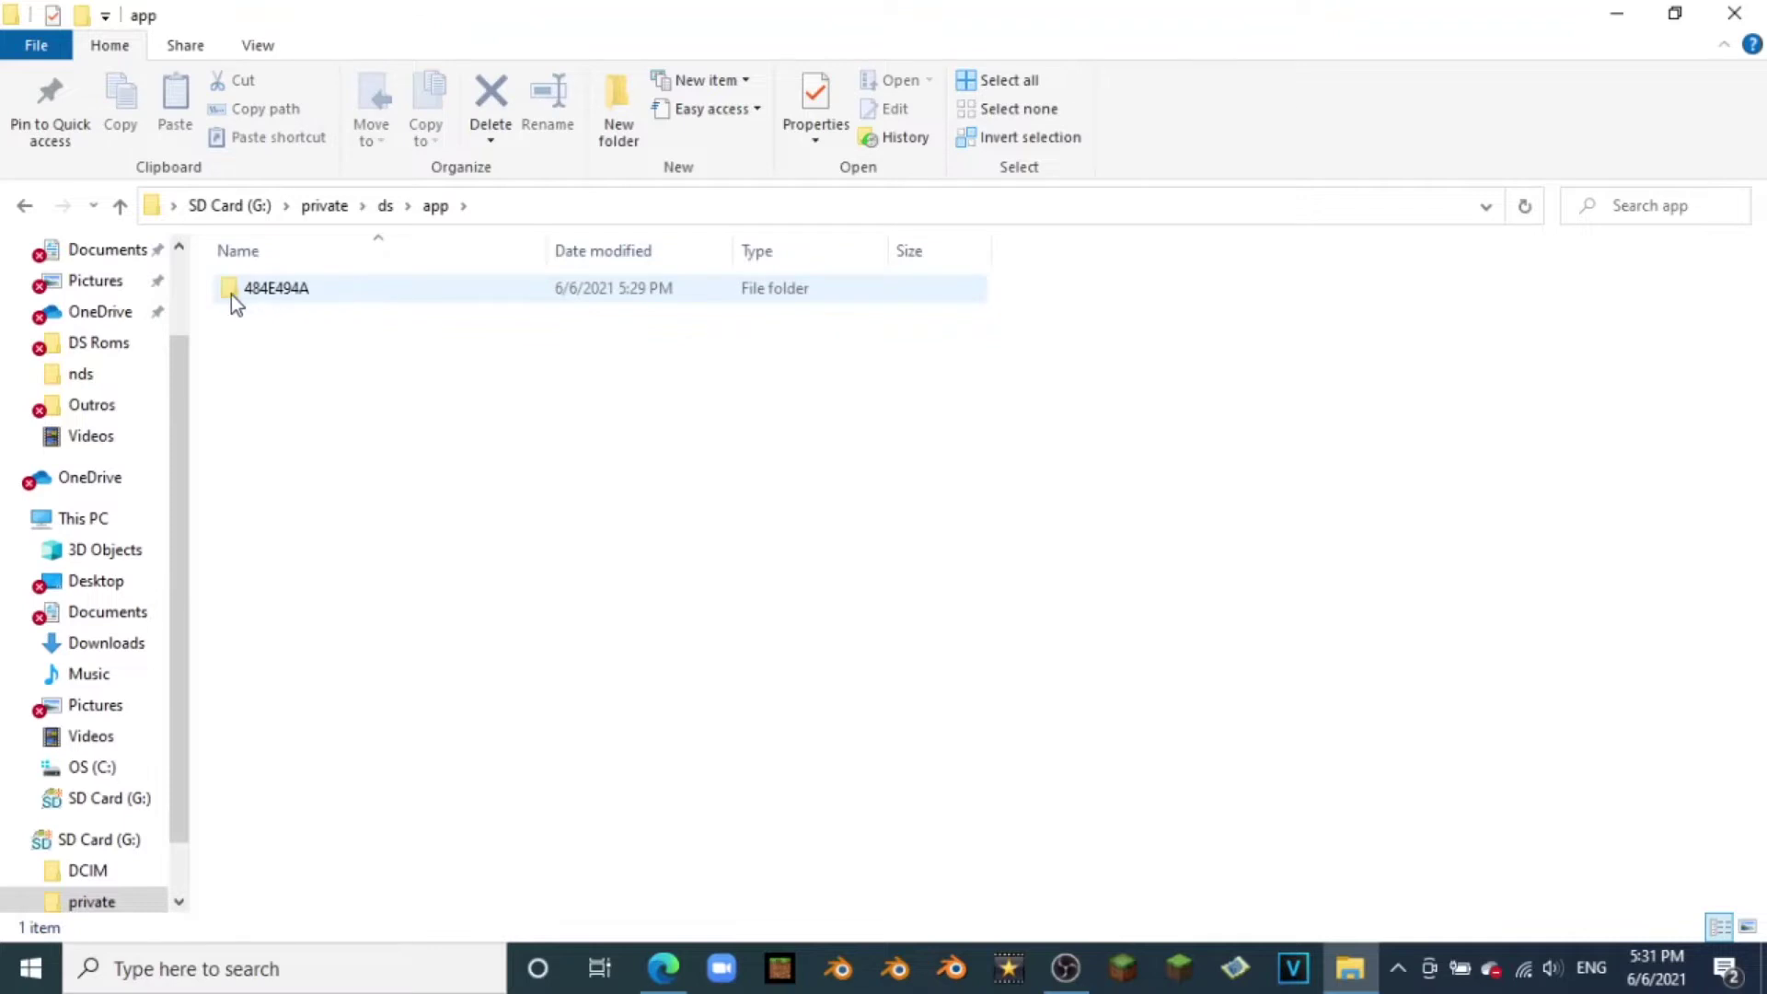
pyautogui.click(273, 300)
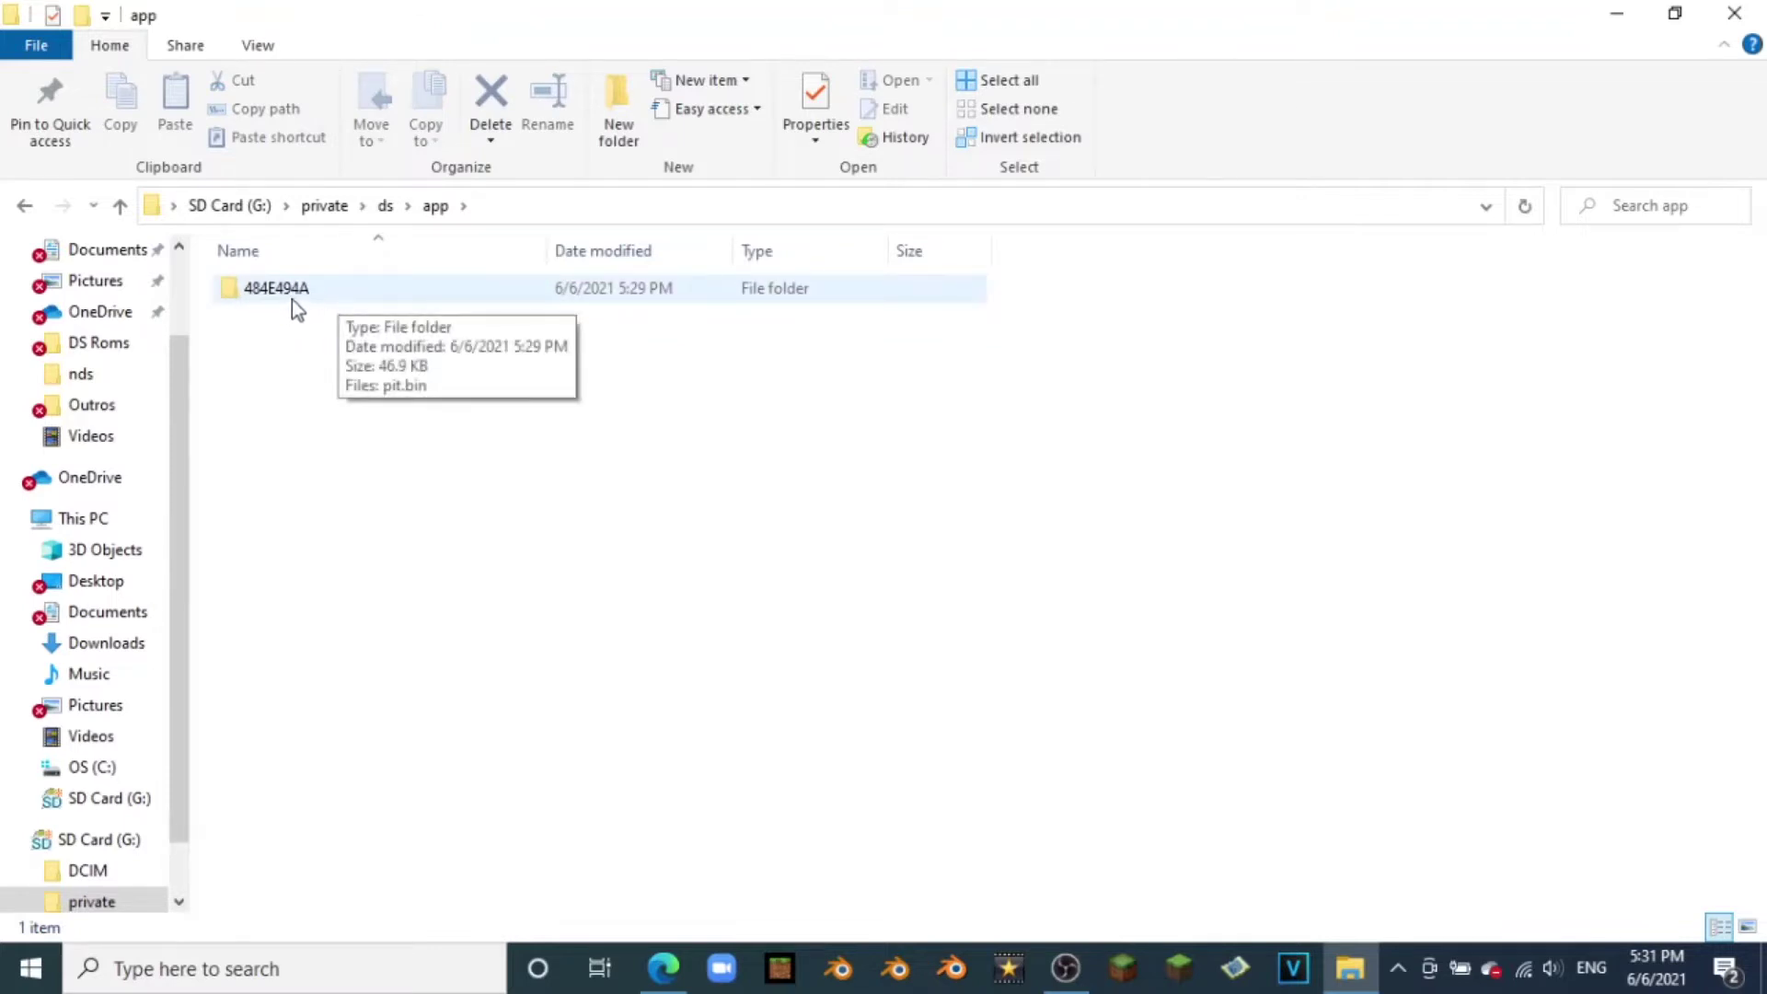
pyautogui.click(318, 318)
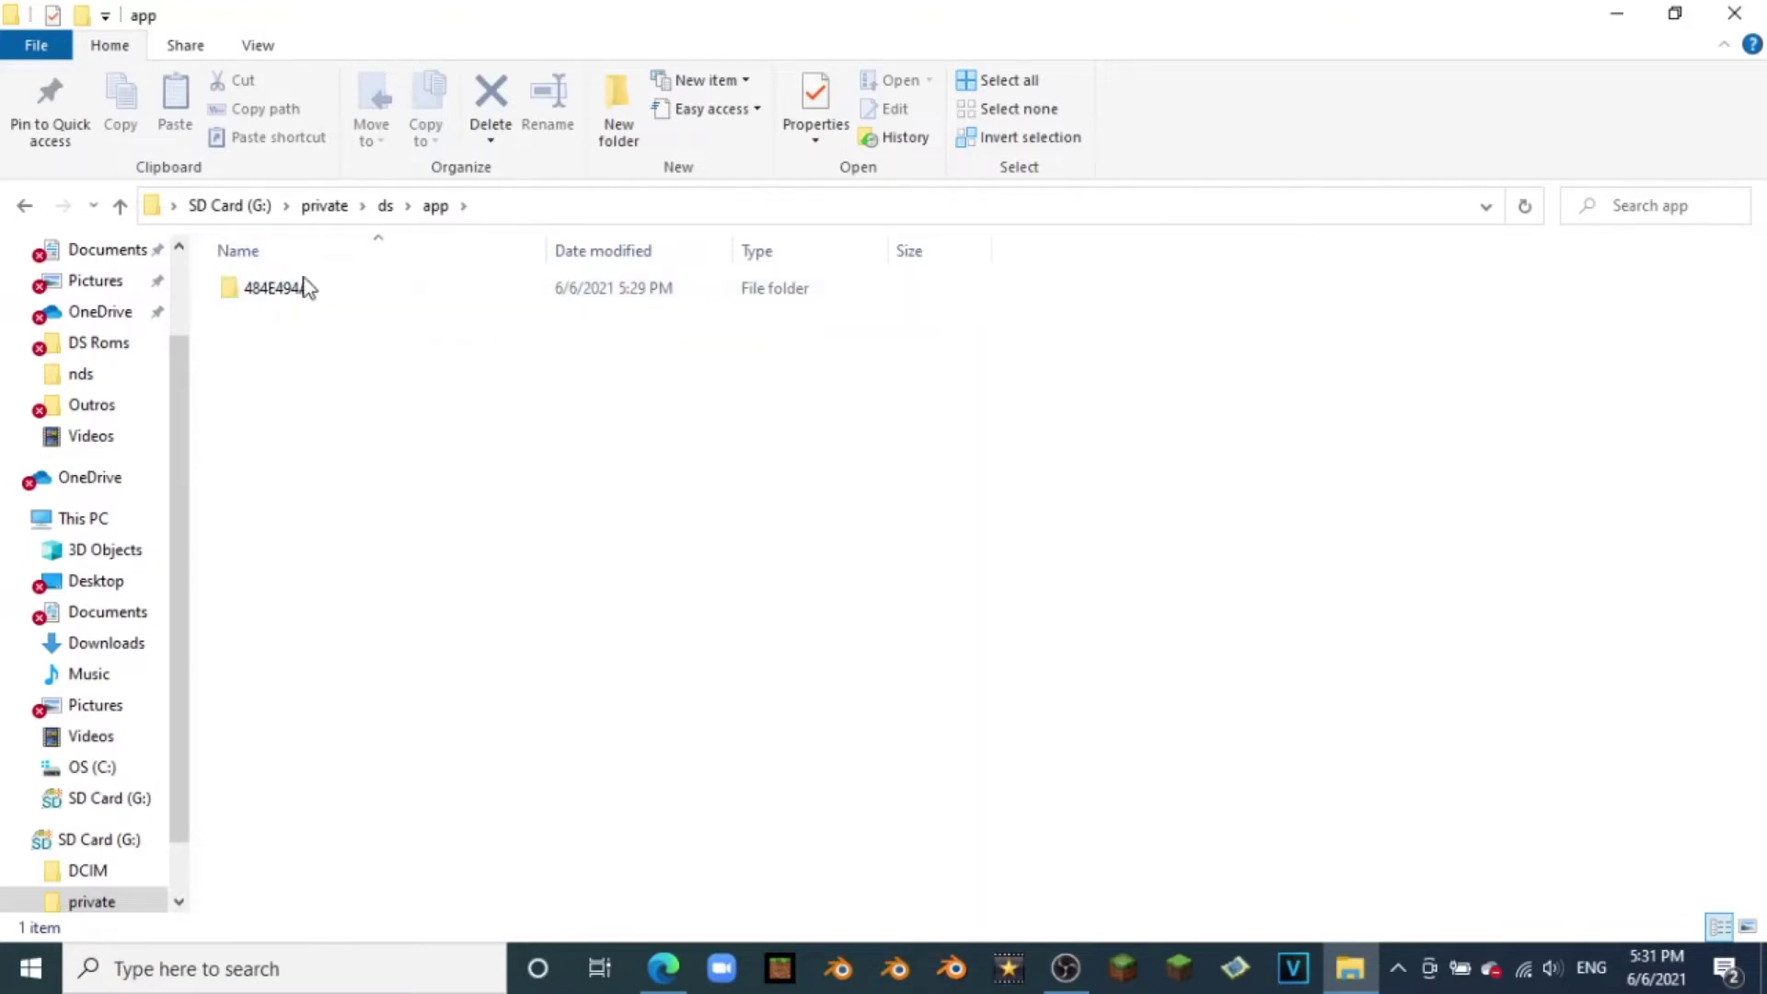
pyautogui.moveTo(269, 300)
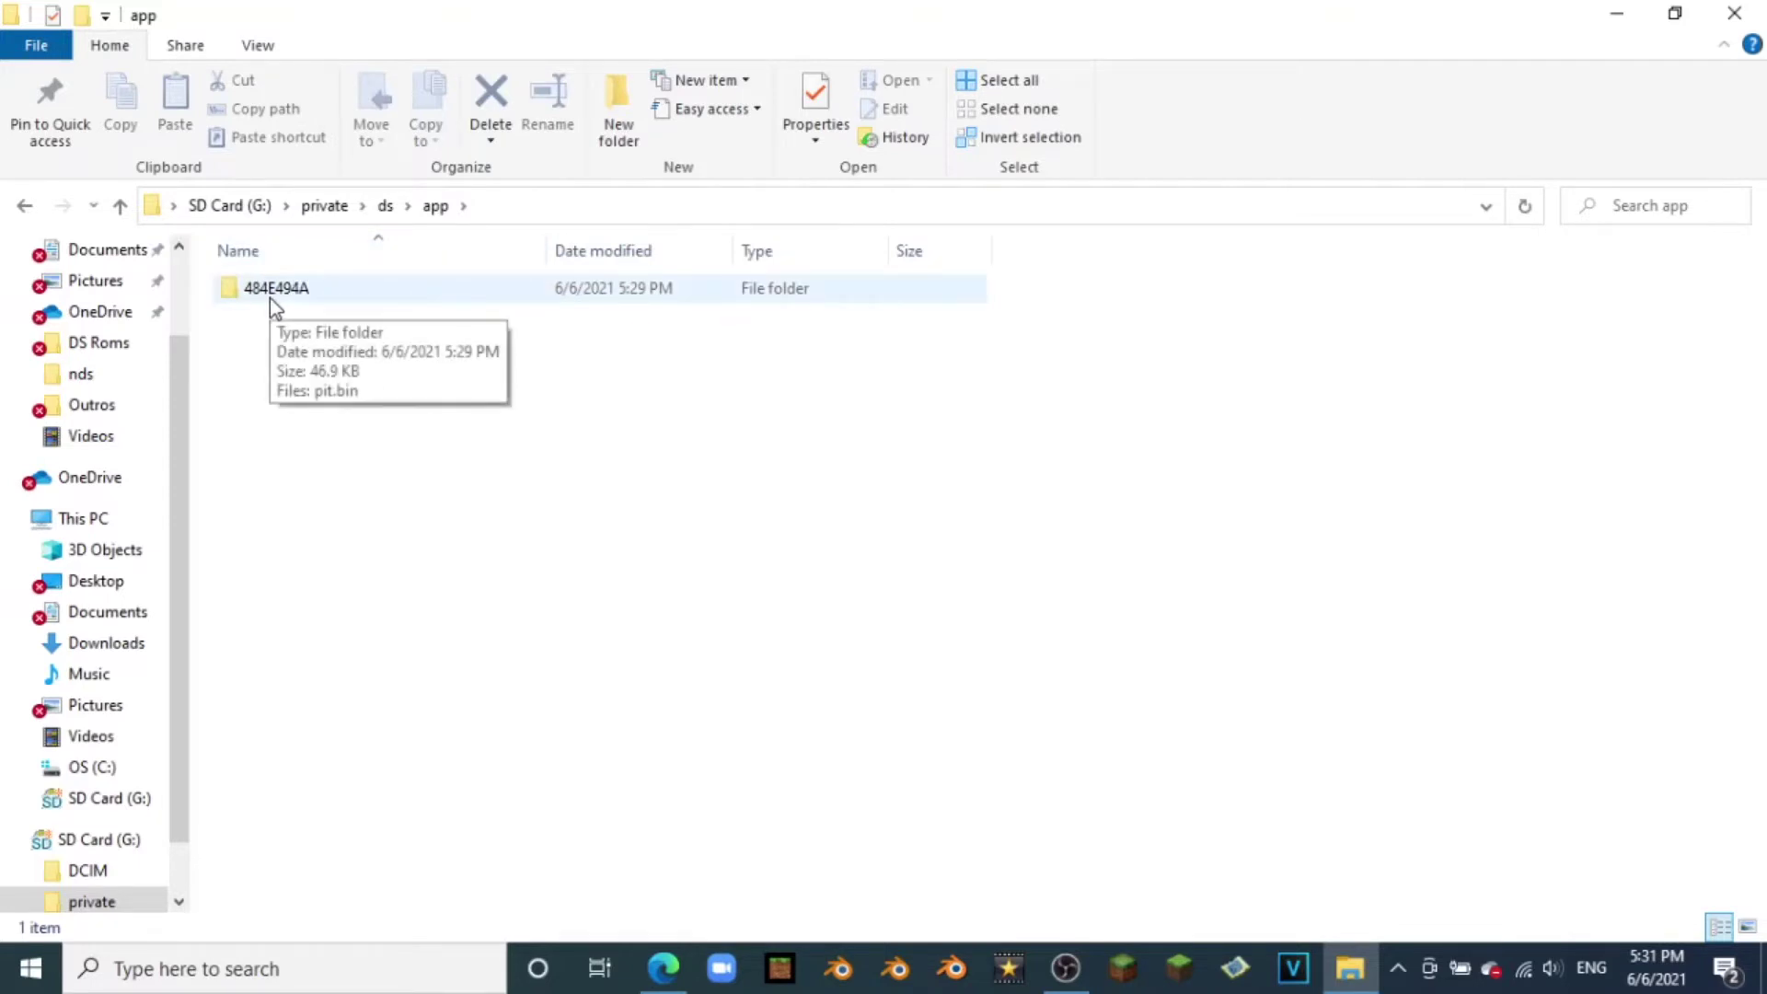
# Step: Switch to Microsoft Edge and download the attached pit.zip from the Memory Pit thread on GBAtemp
pyautogui.click(672, 948)
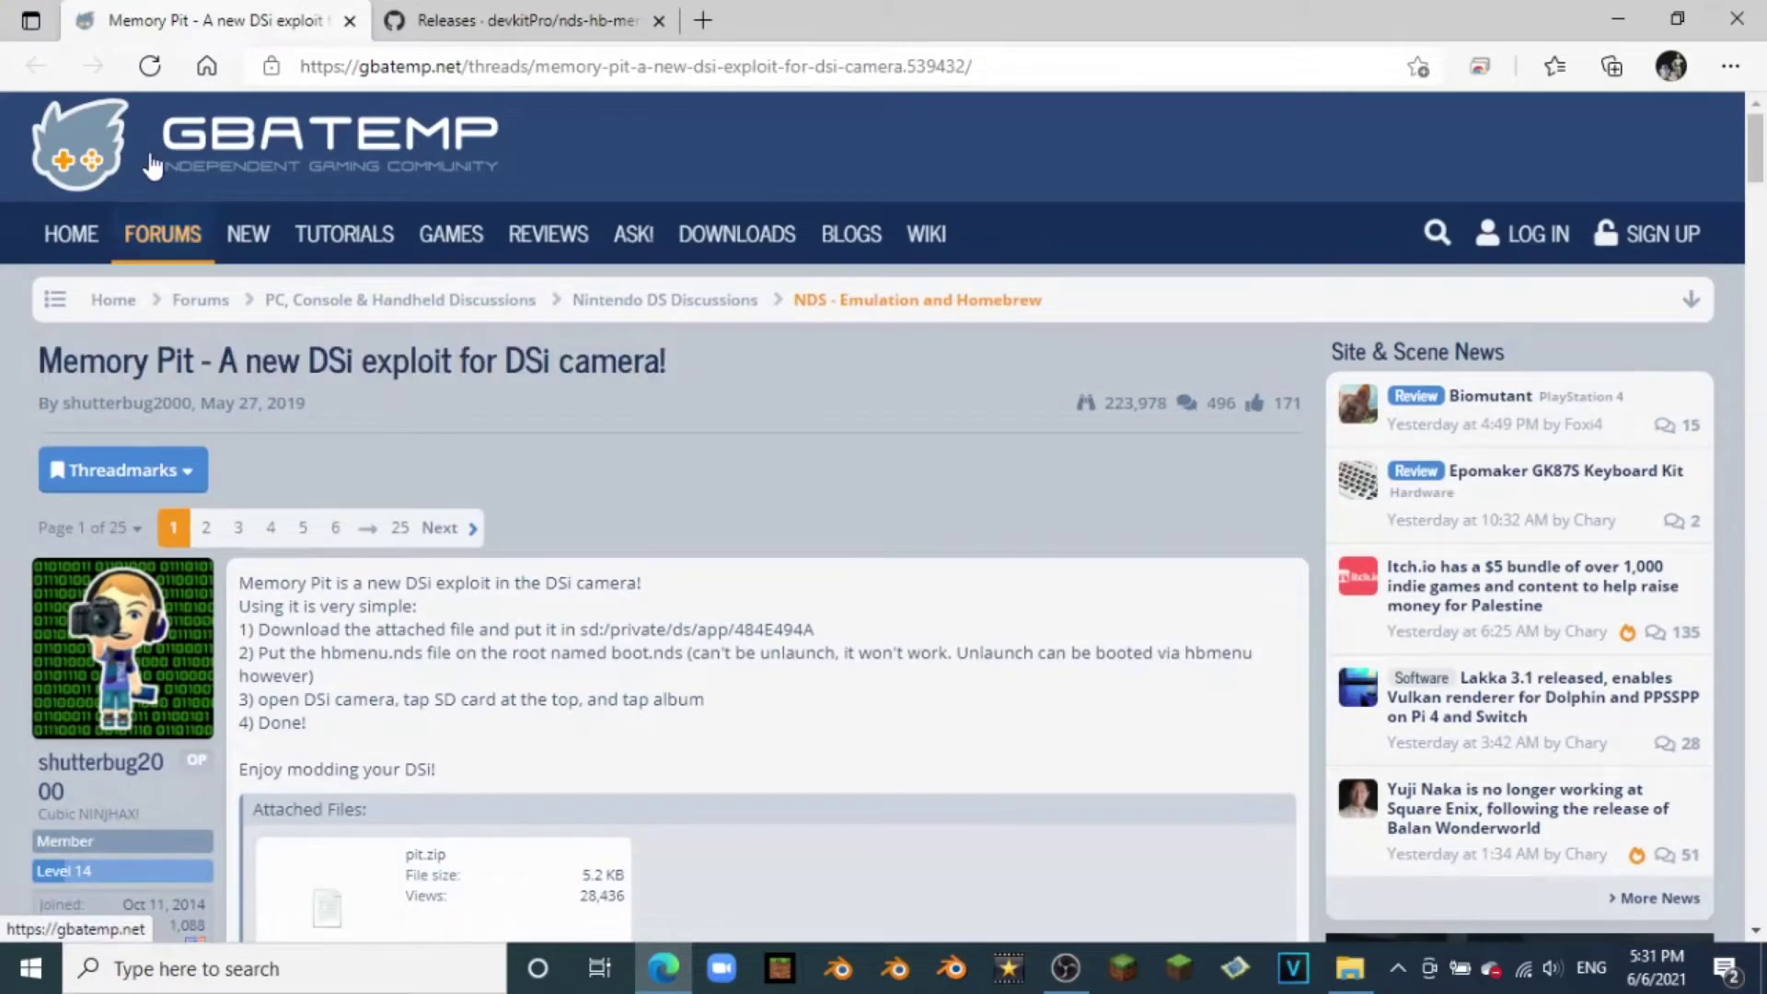
pyautogui.click(507, 18)
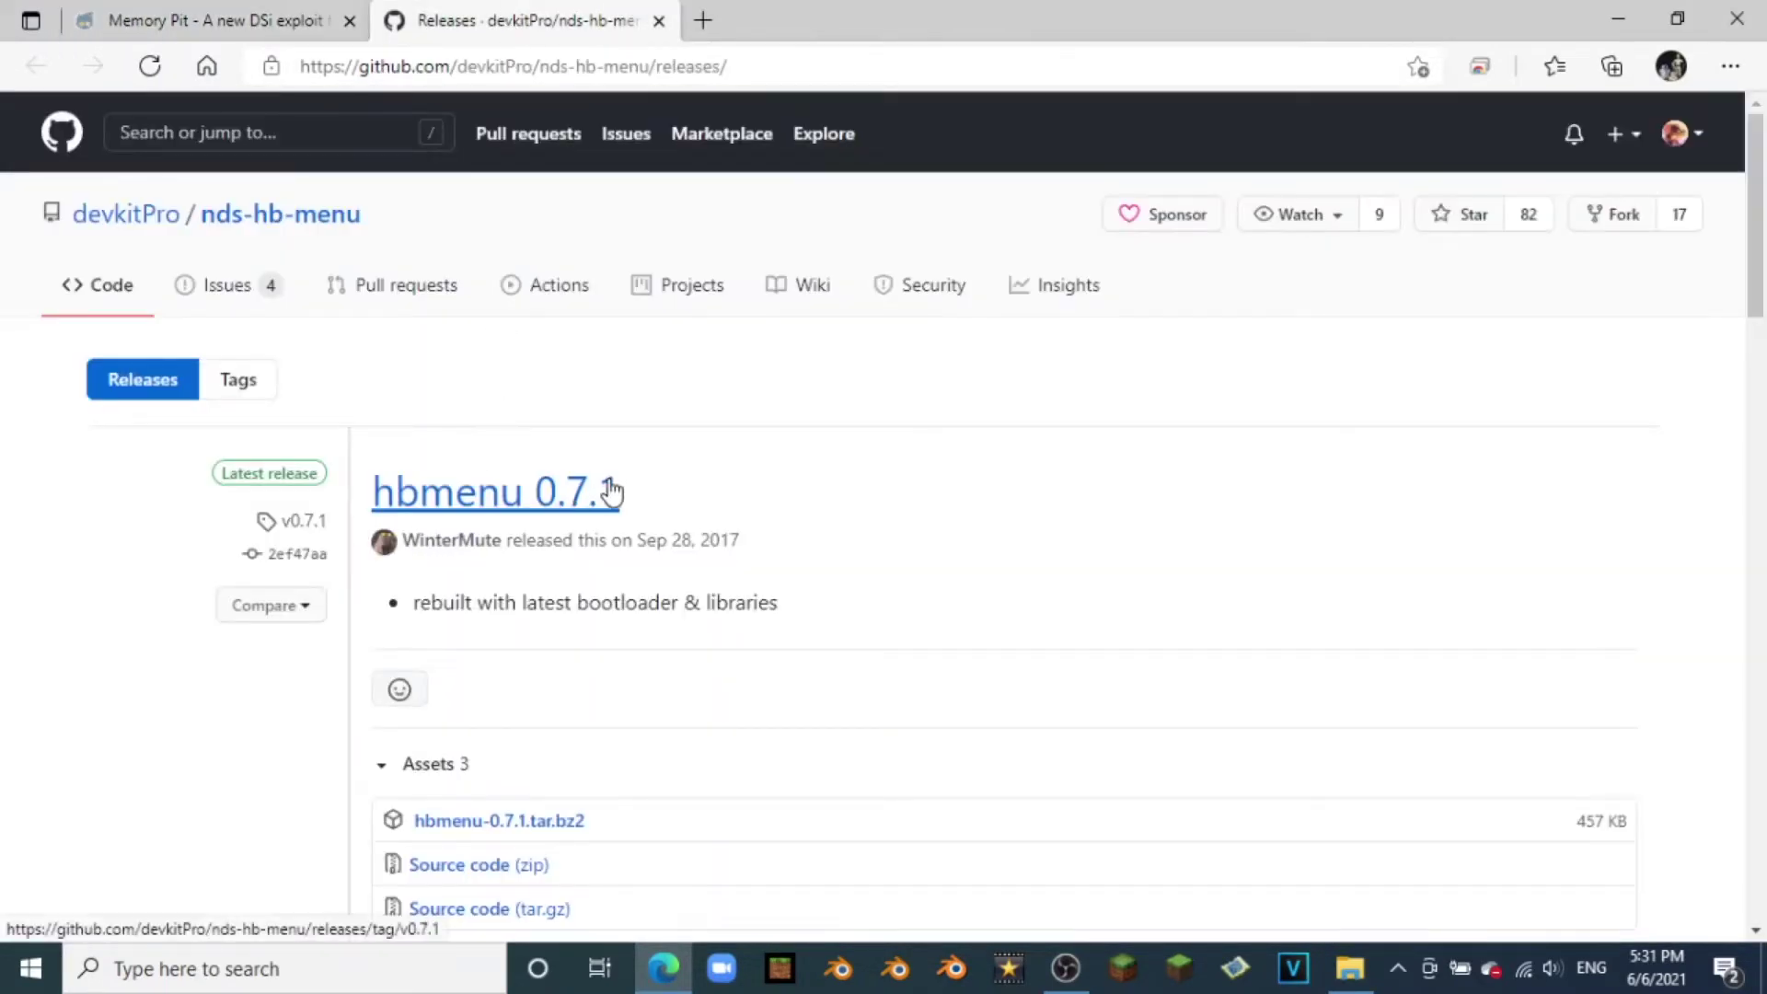
pyautogui.click(228, 11)
pyautogui.scroll(-1, 361, 543)
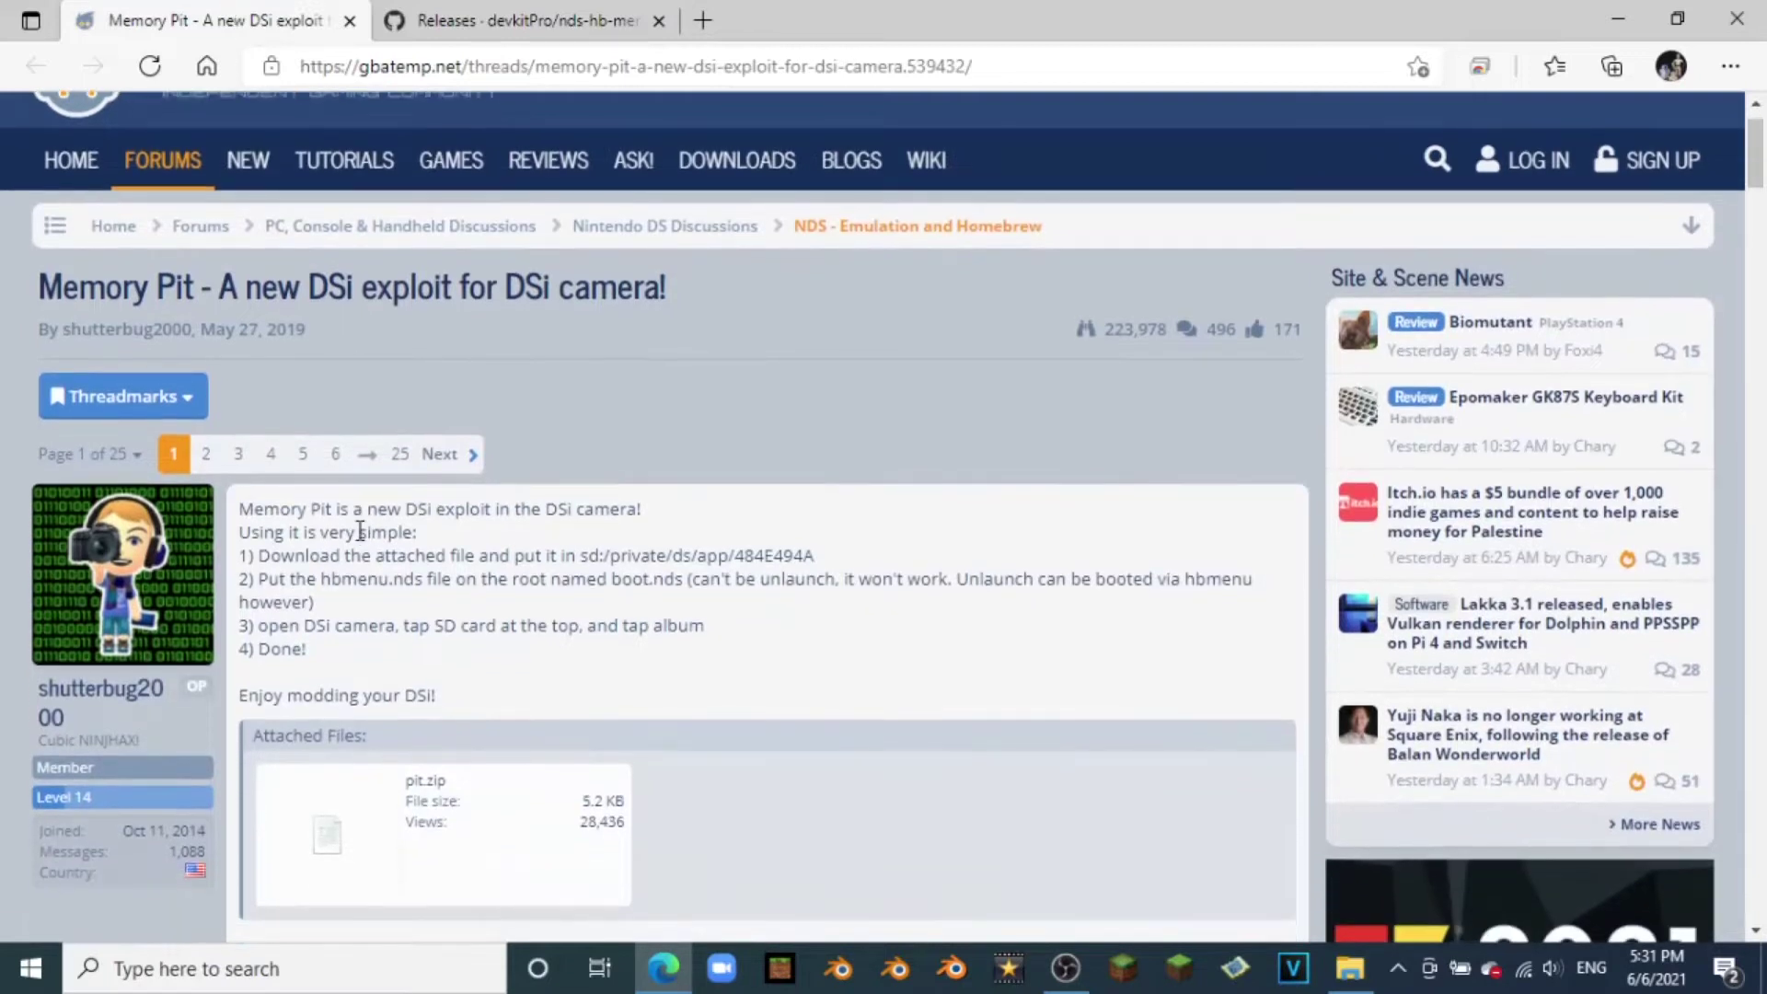
pyautogui.click(436, 787)
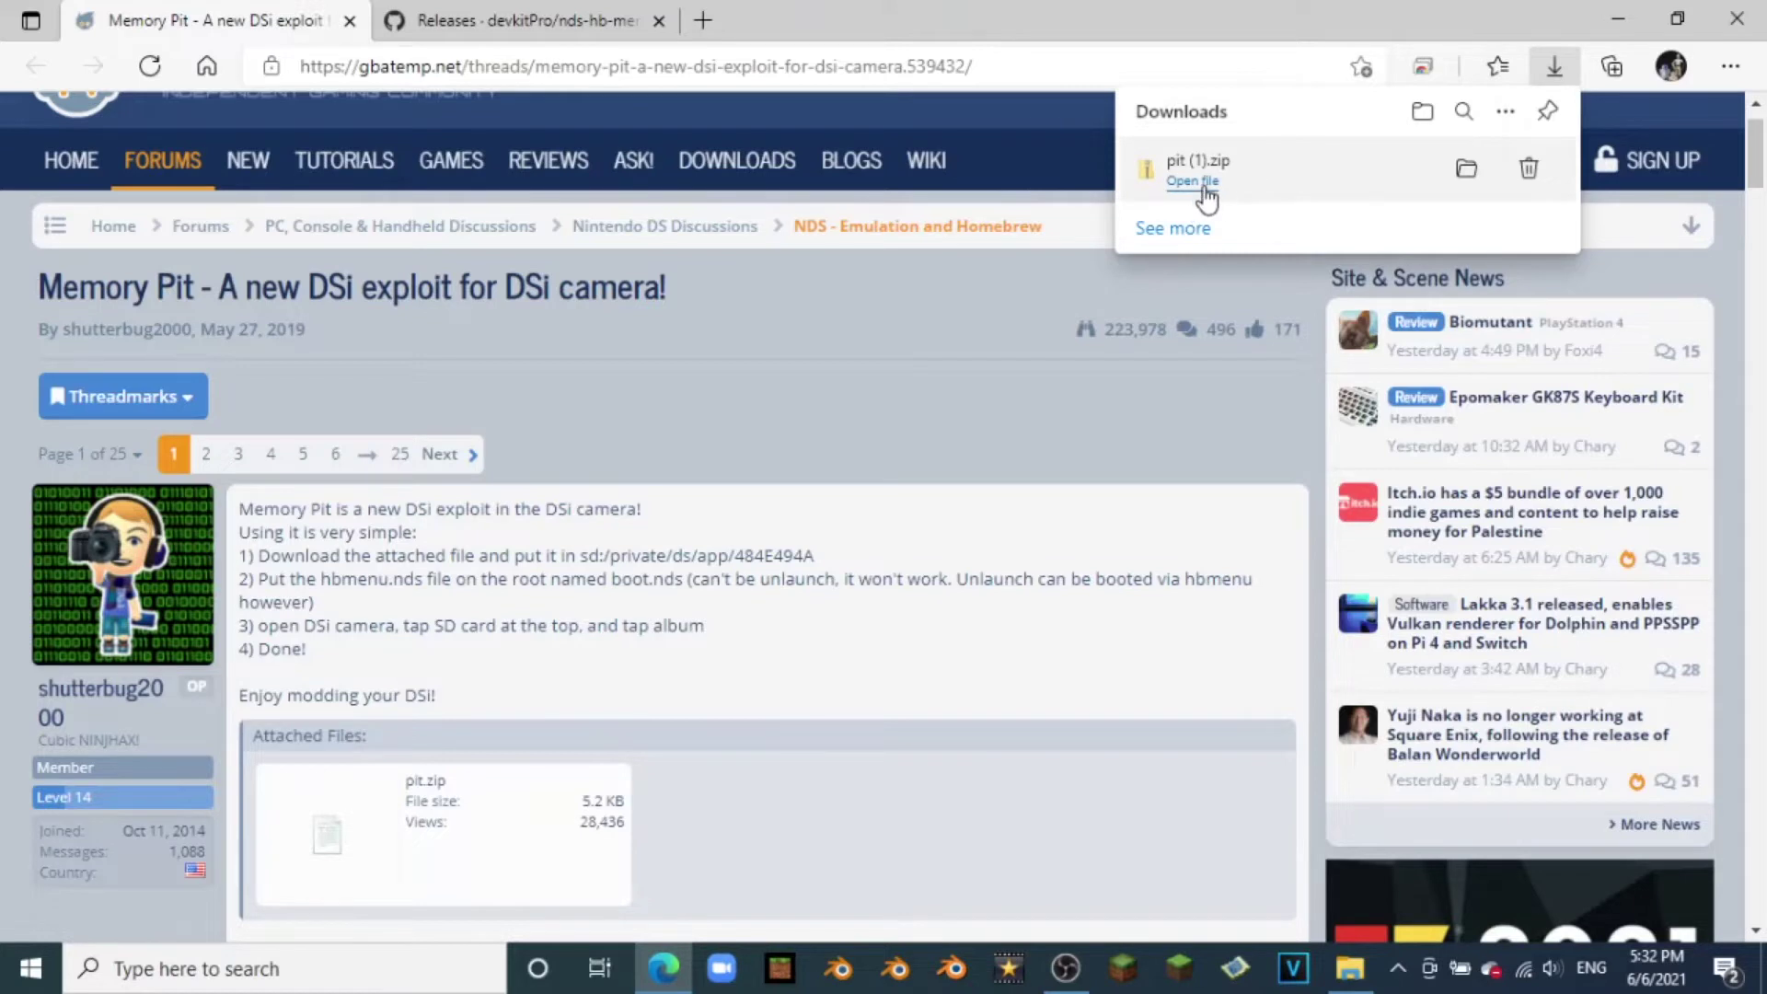
# Step: Download hbmenu-0.7.1.tar.bz2 from the devkitPro nds-hb-menu releases page on GitHub
pyautogui.click(532, 20)
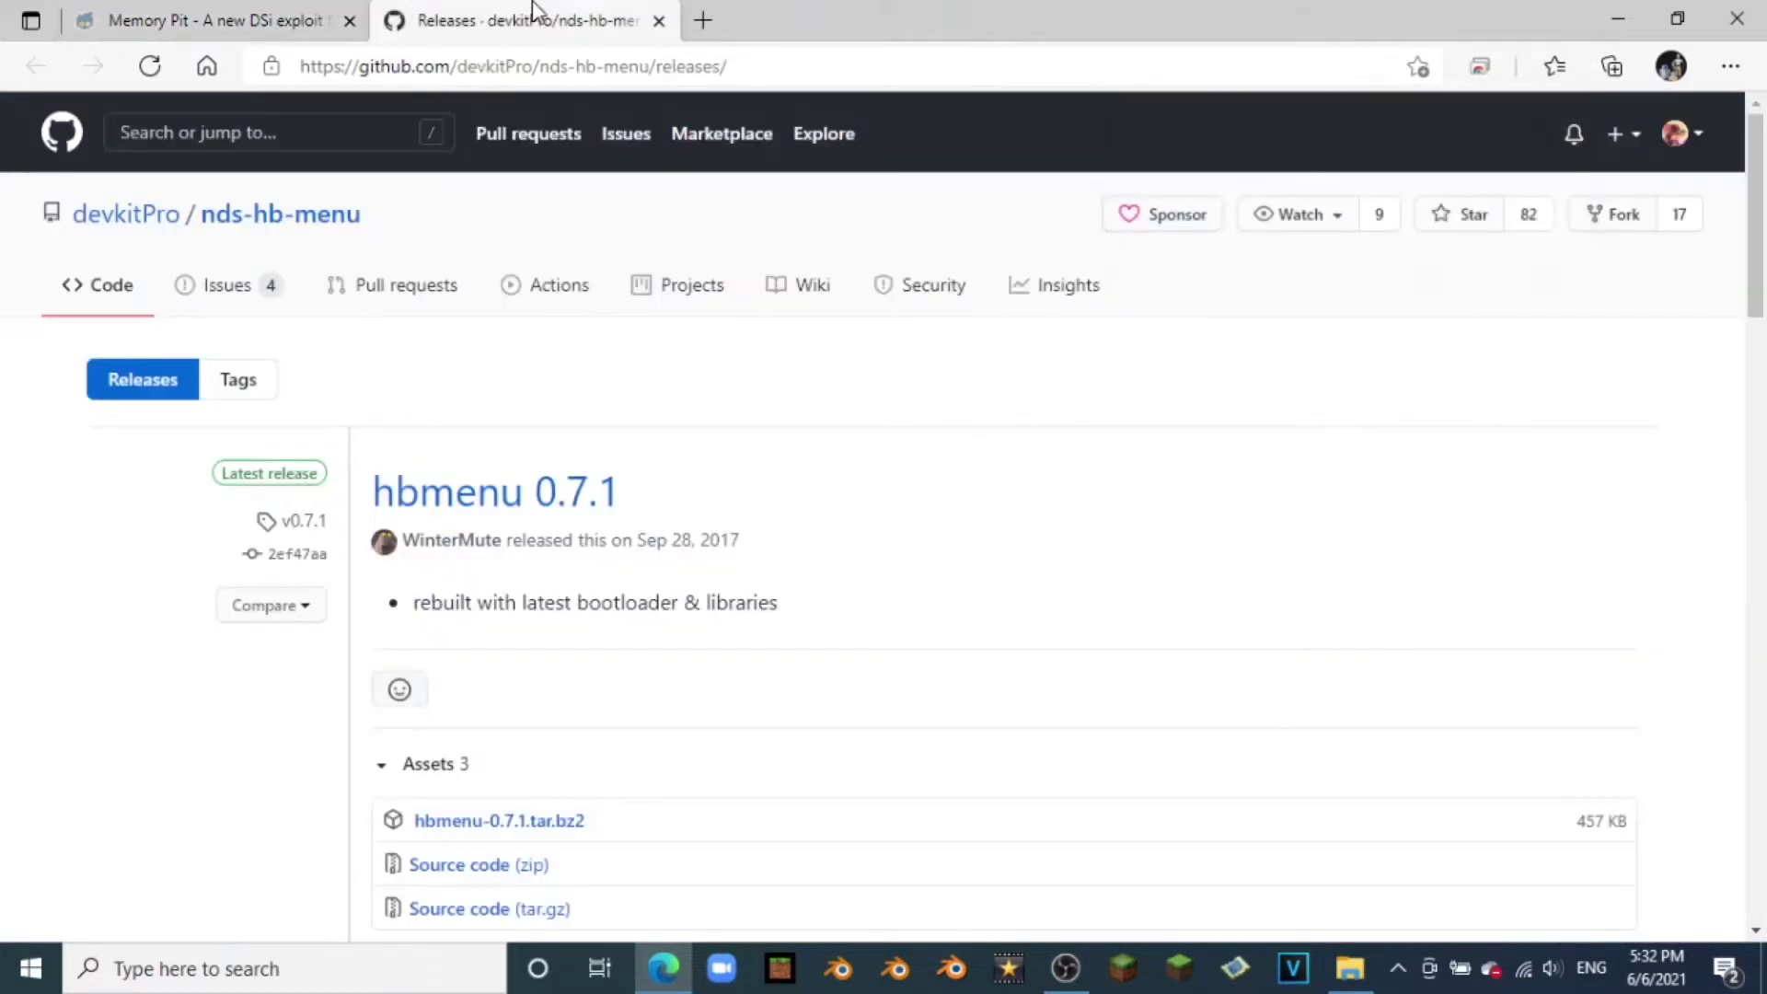
pyautogui.scroll(-1, 517, 776)
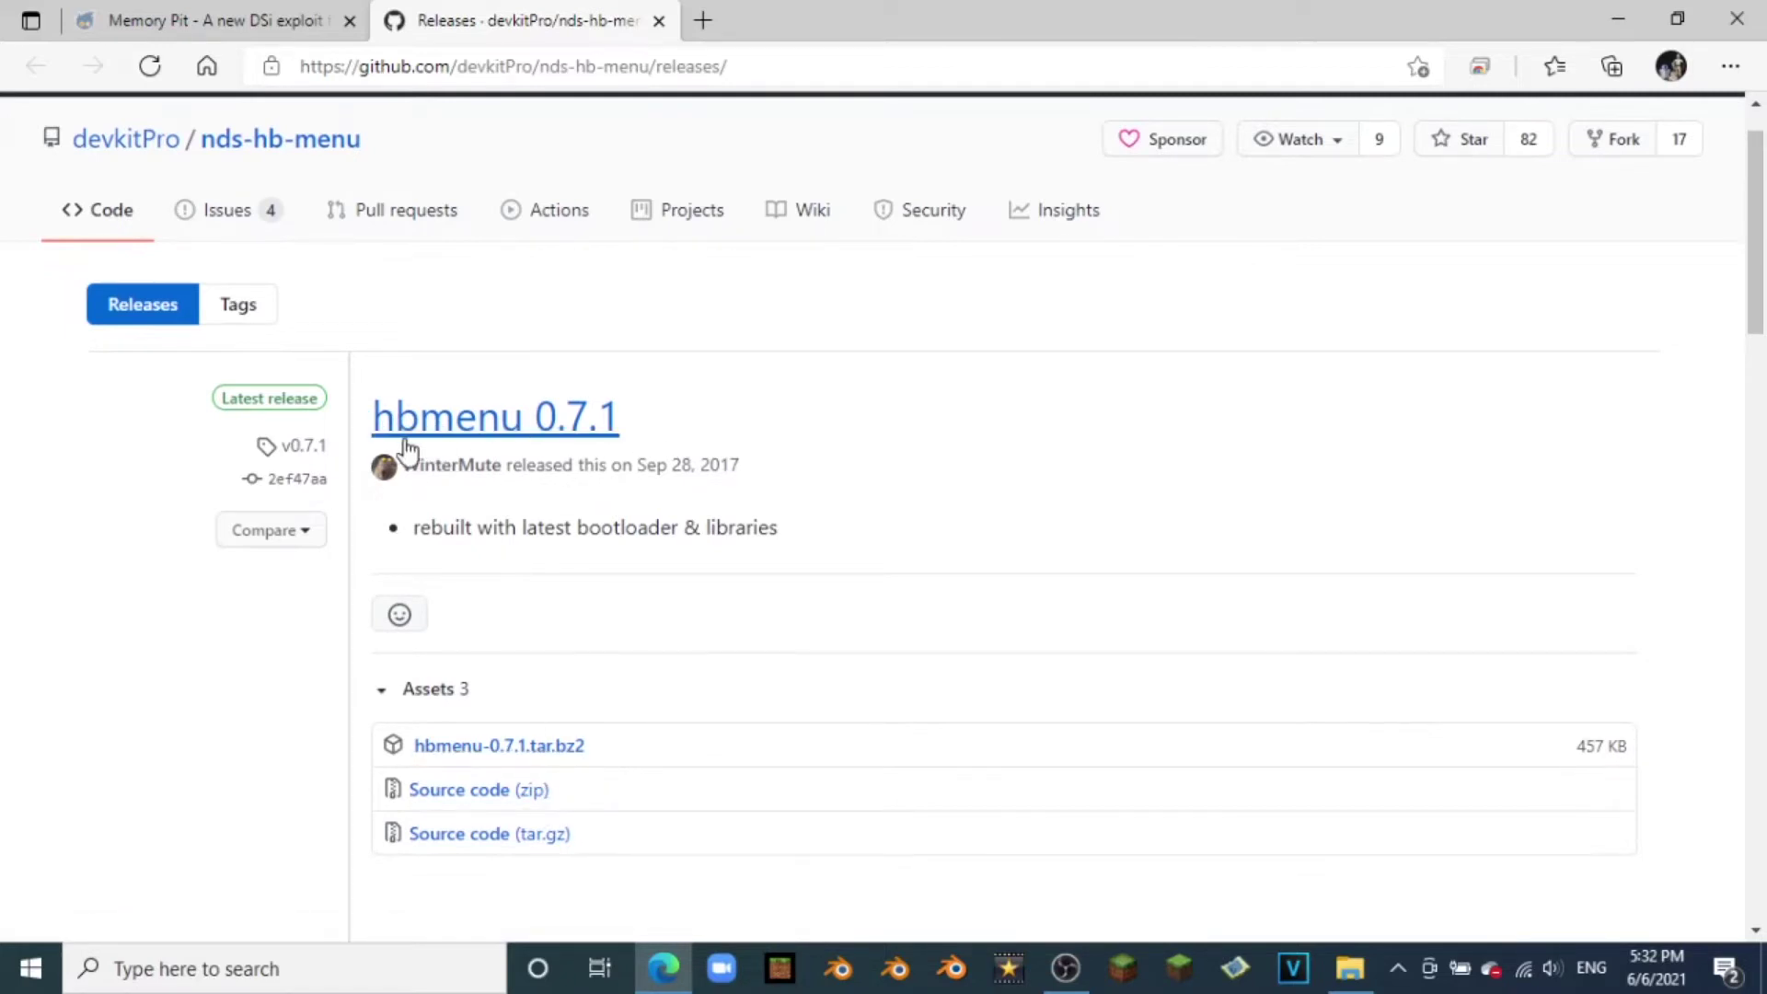
pyautogui.click(532, 750)
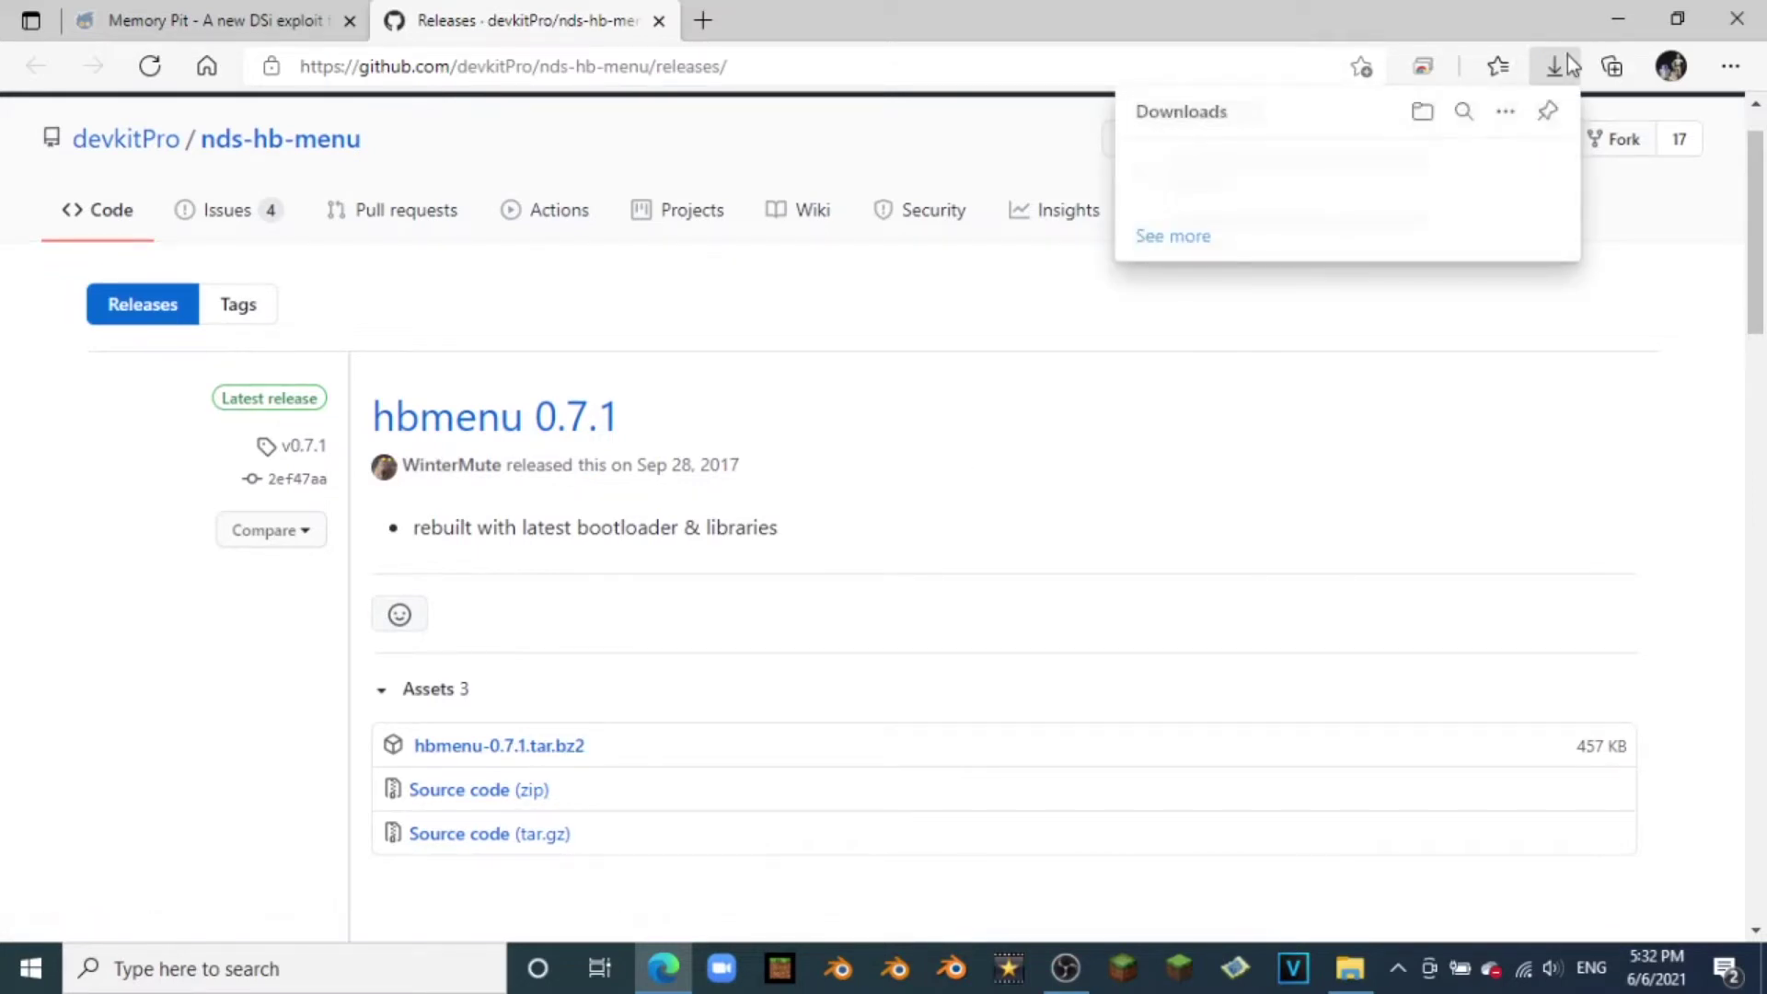
# Step: Switch to File Explorer and open the hbmenu-0.7.1 (1).tar.bz2 archive from the Downloads folder
pyautogui.click(1349, 969)
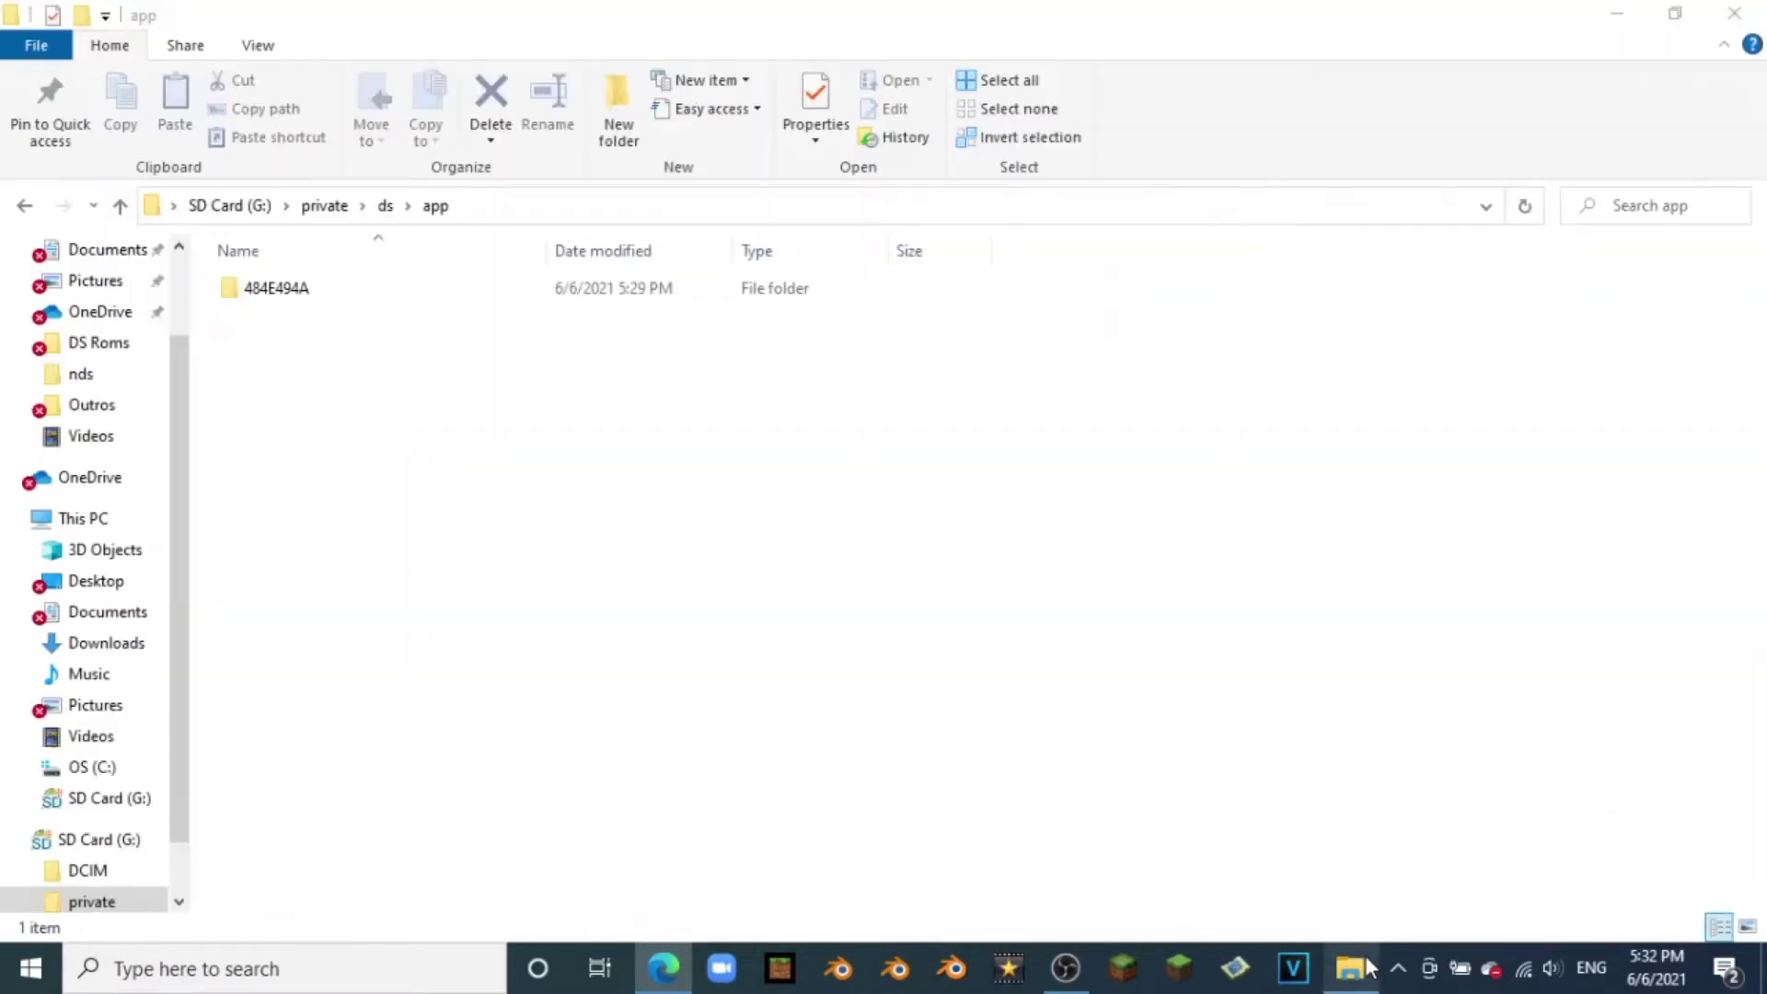
pyautogui.scroll(-2, 24, 443)
pyautogui.click(106, 580)
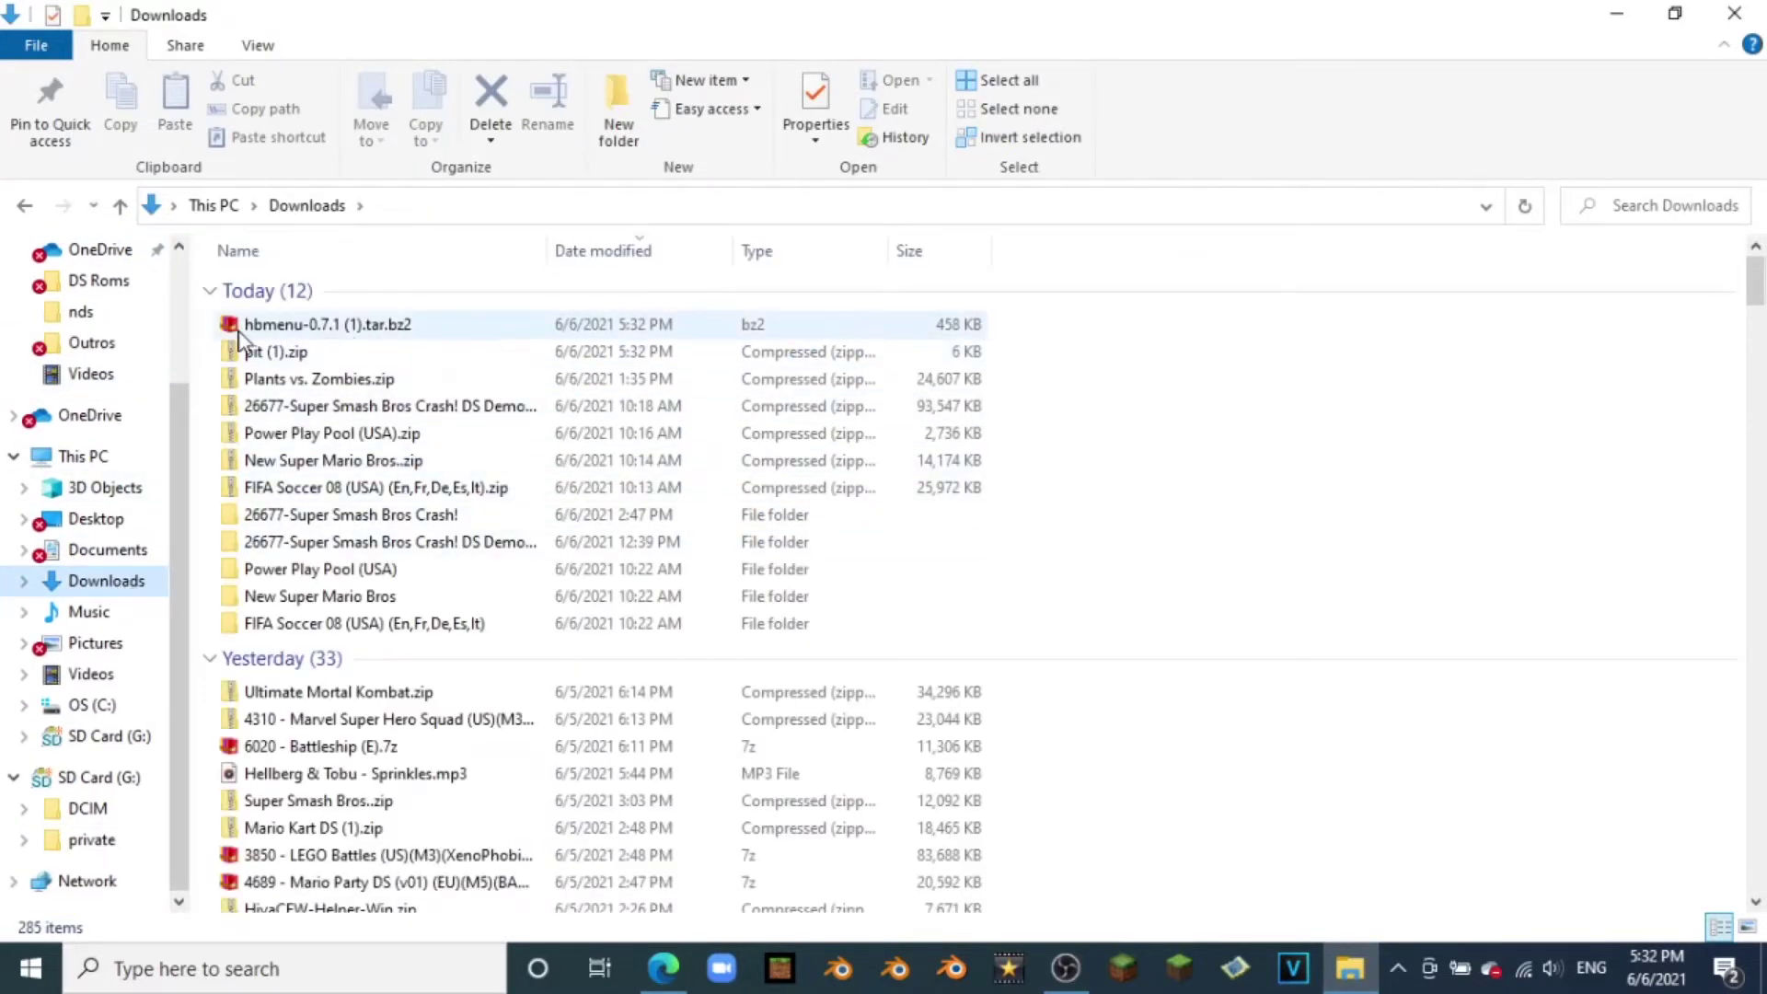
pyautogui.click(386, 325)
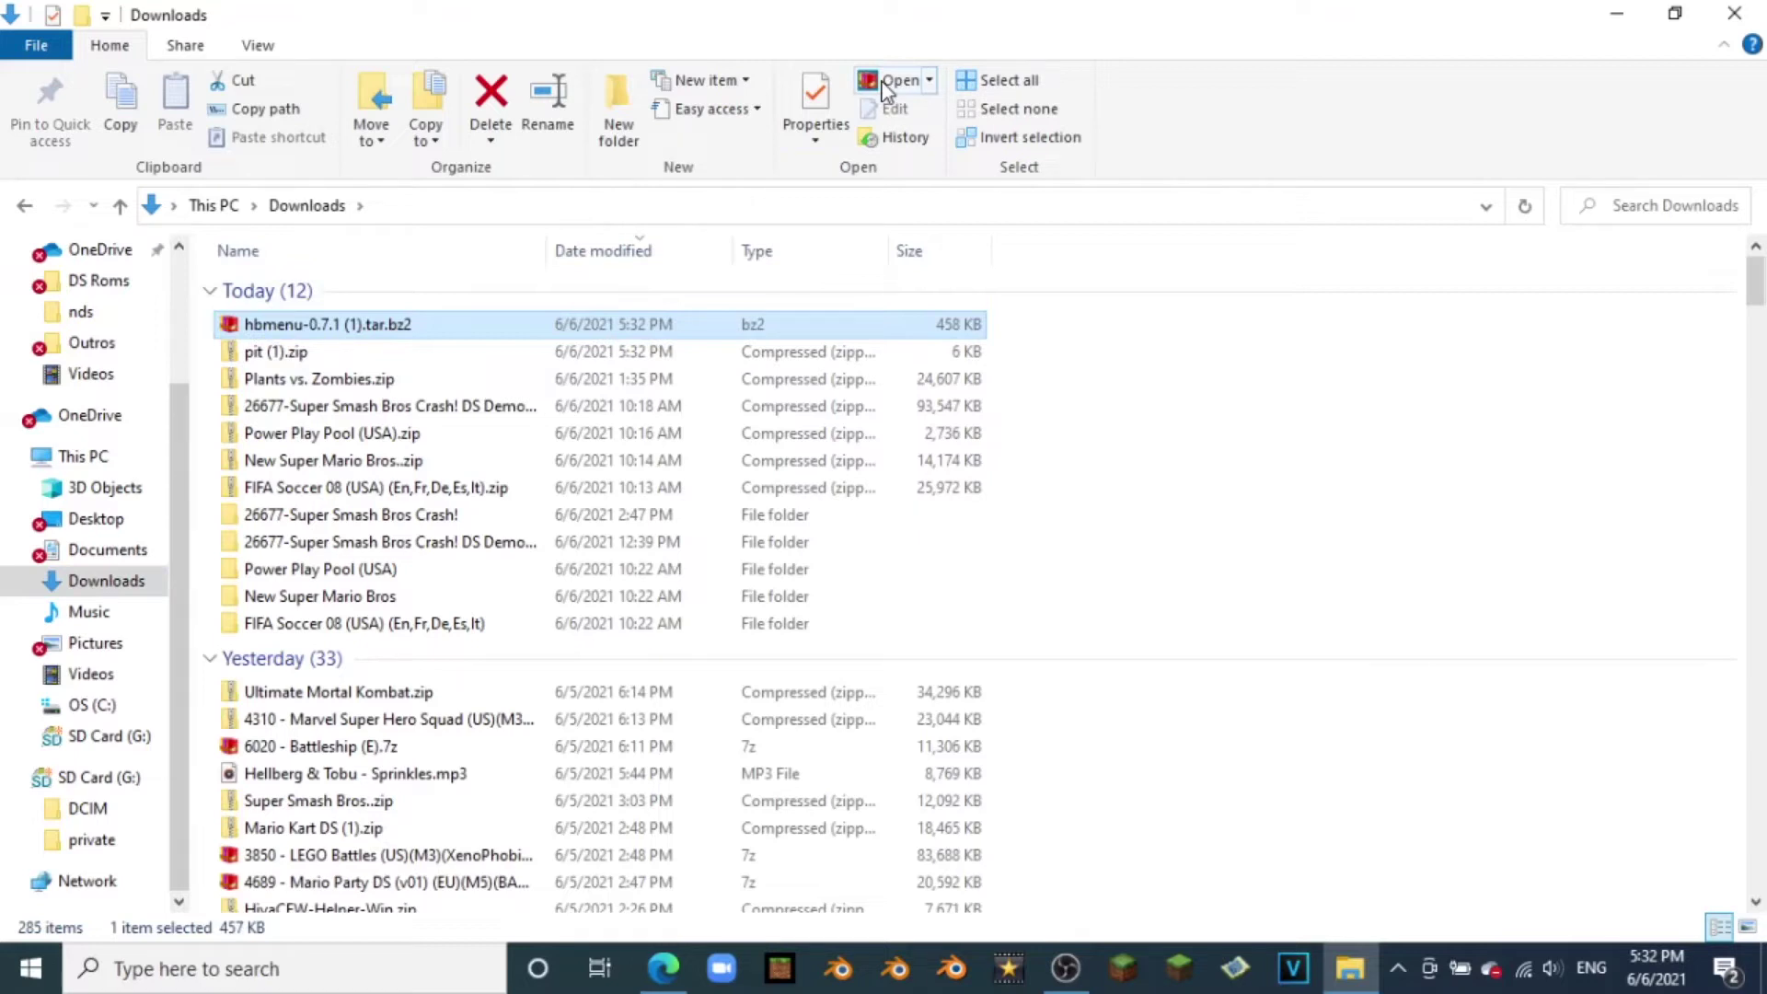
pyautogui.click(889, 81)
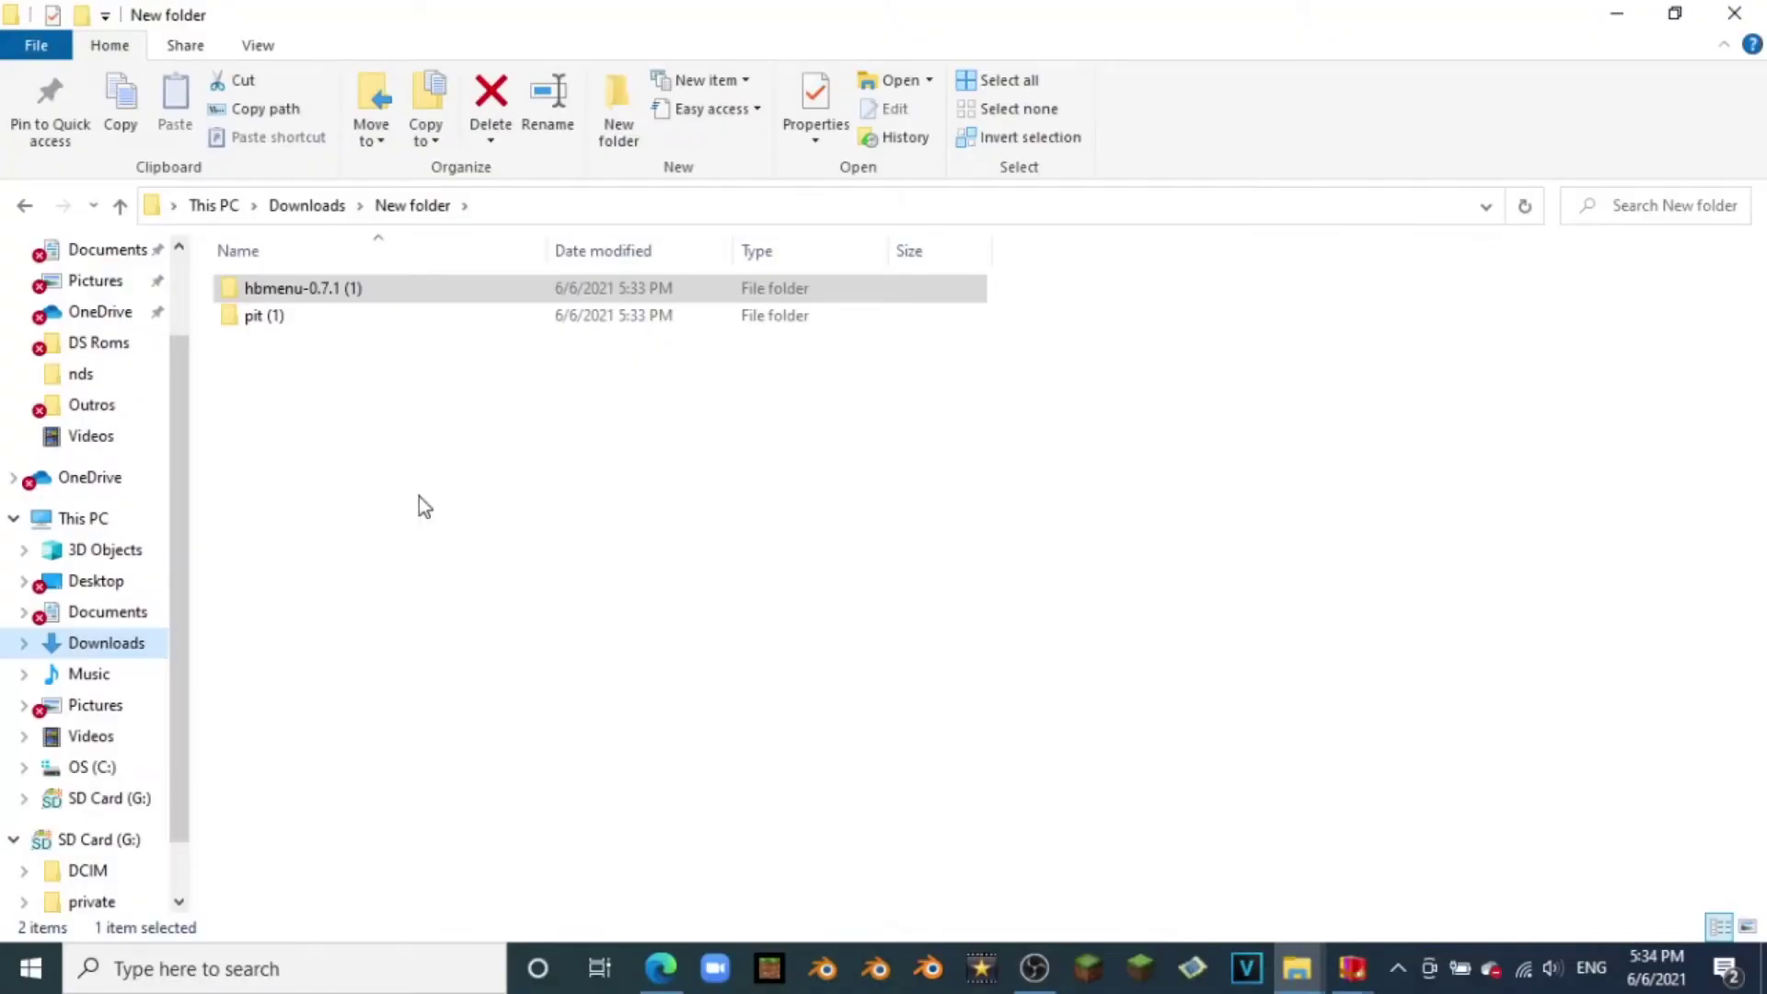
# Step: Copy pit.bin from the extracted pit (1) folder inside Downloads\New folder
pyautogui.click(343, 347)
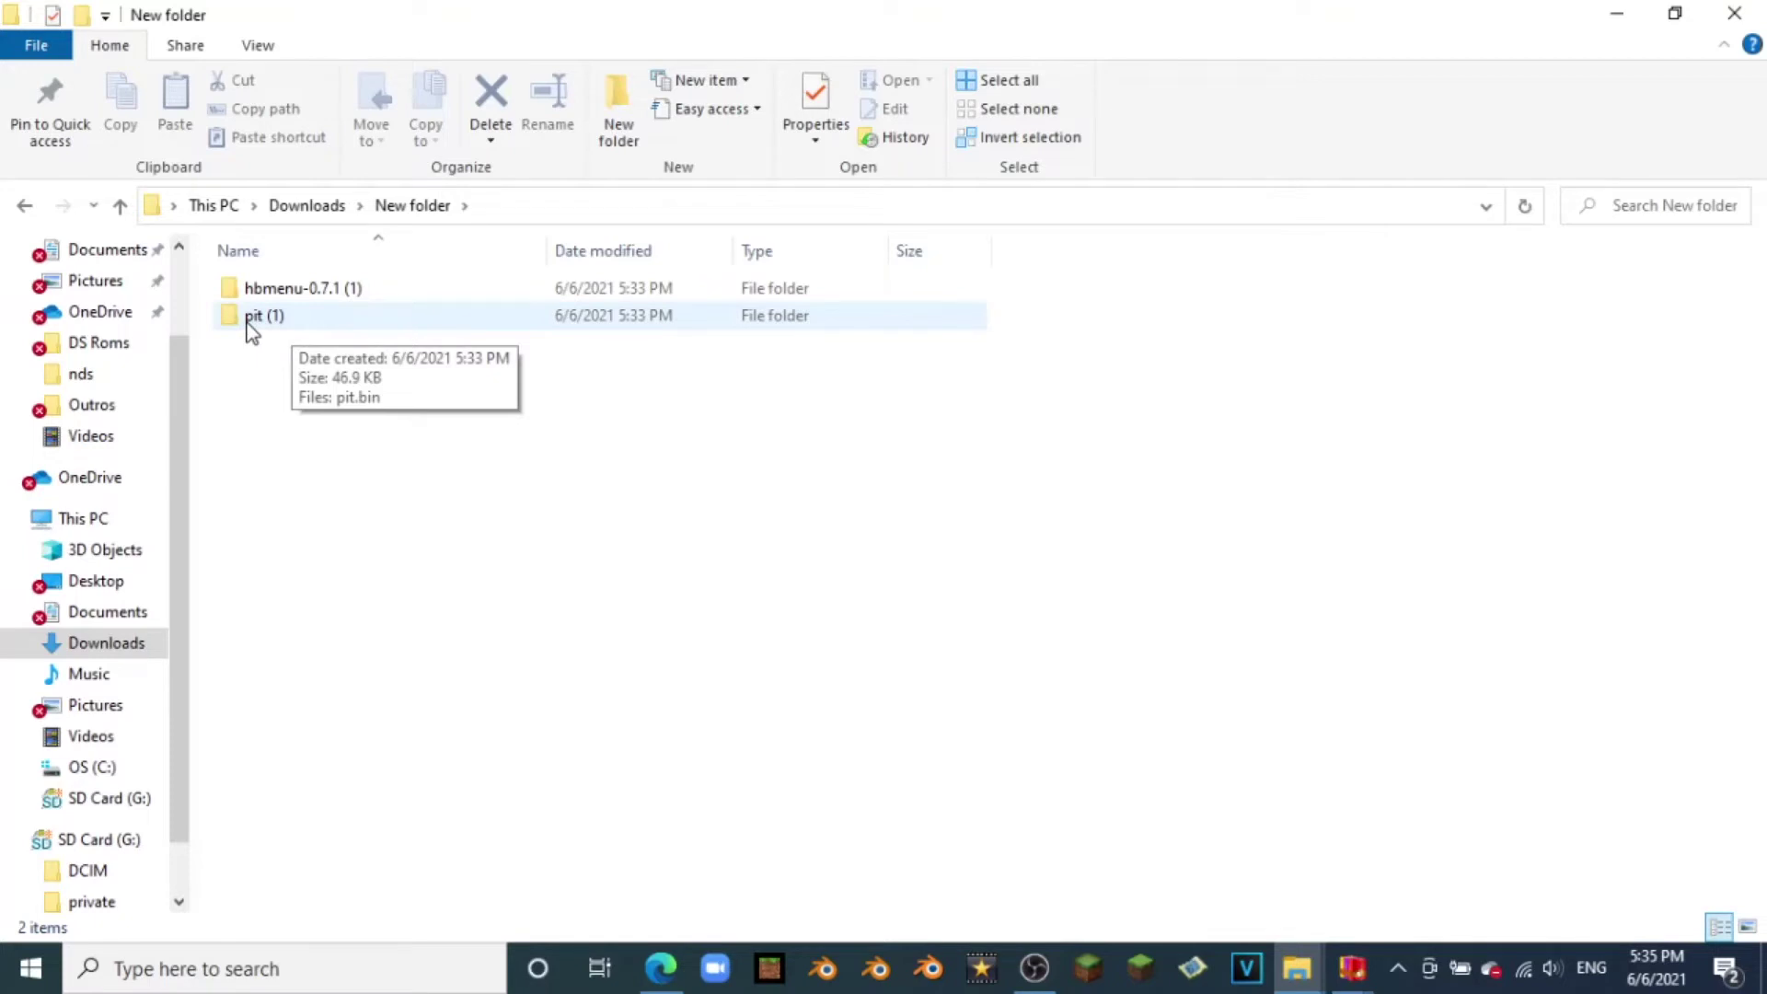
pyautogui.click(314, 320)
pyautogui.doubleClick(313, 318)
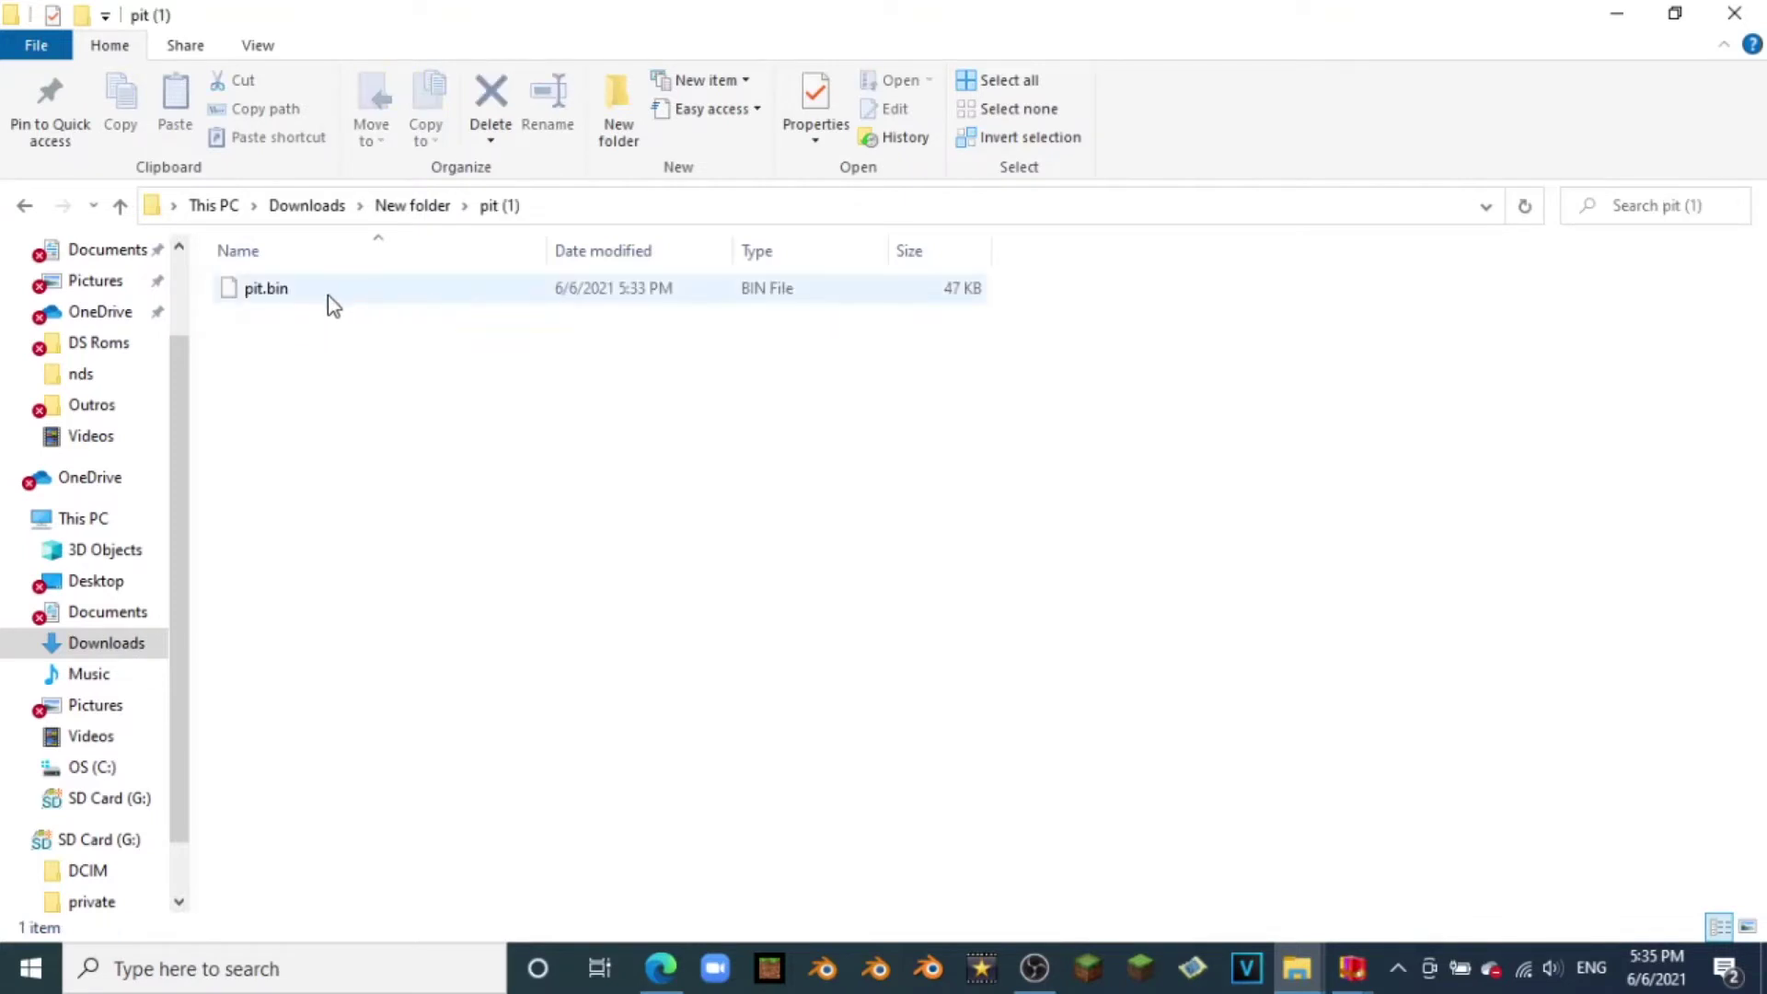
pyautogui.click(439, 295)
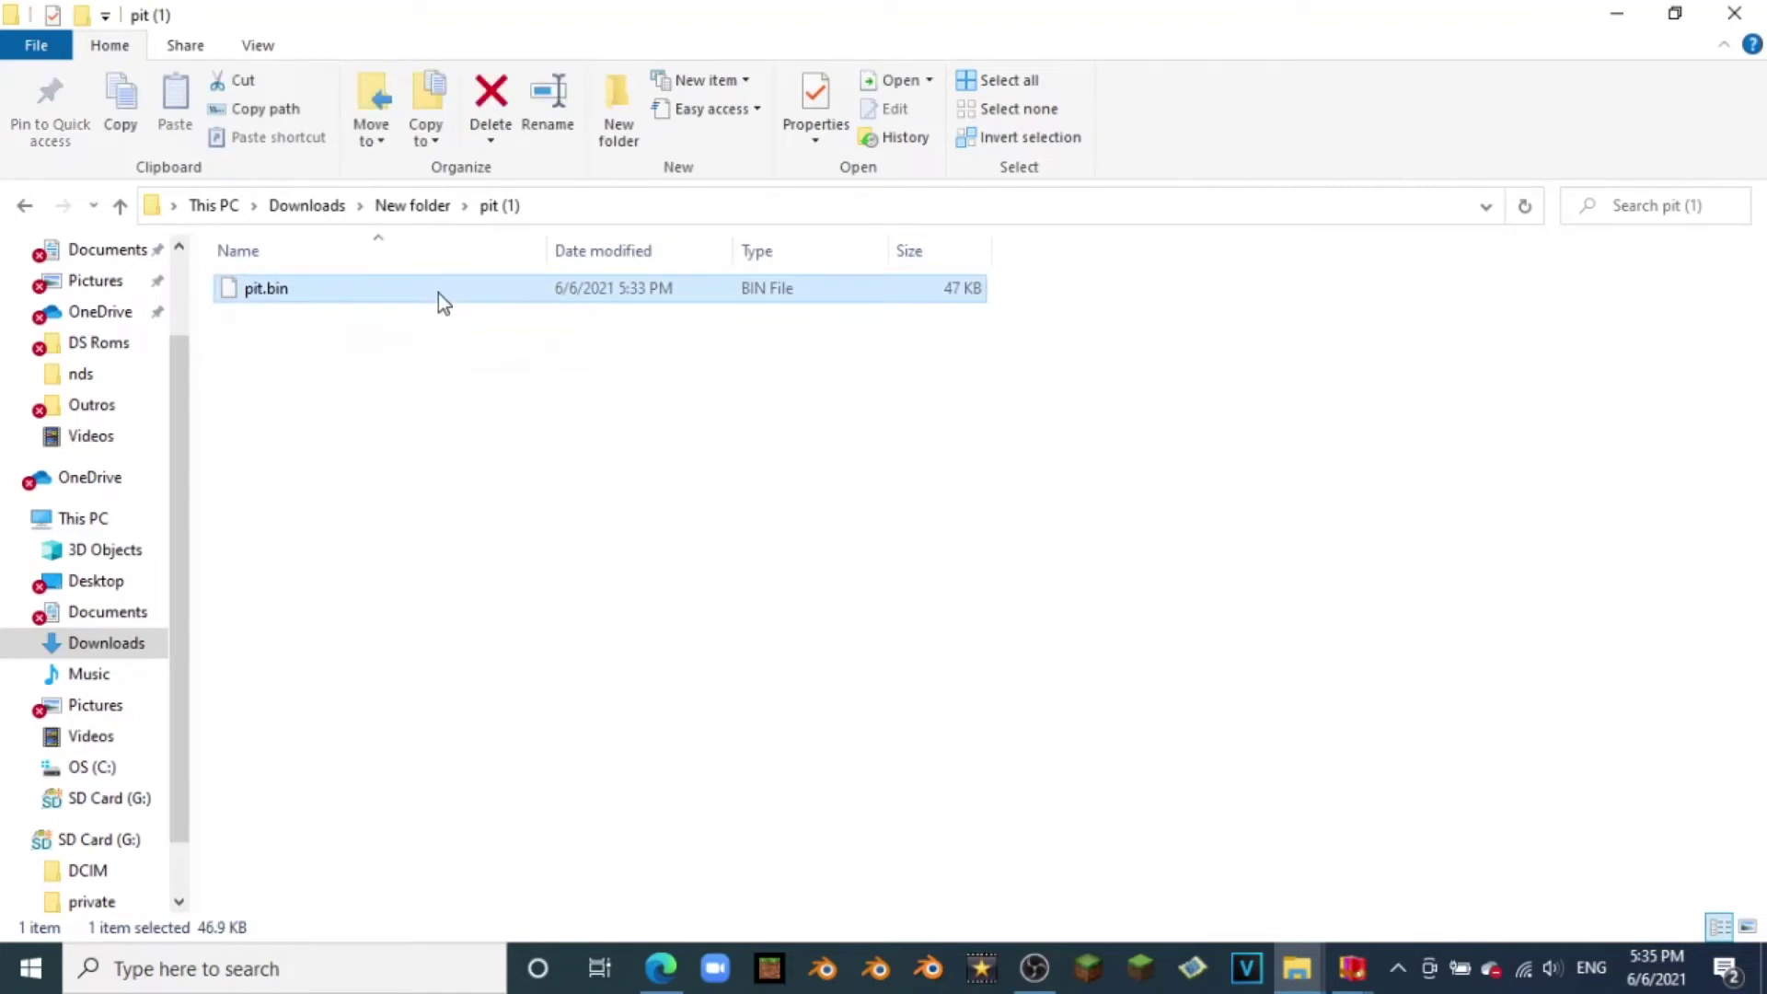
pyautogui.rightClick(438, 295)
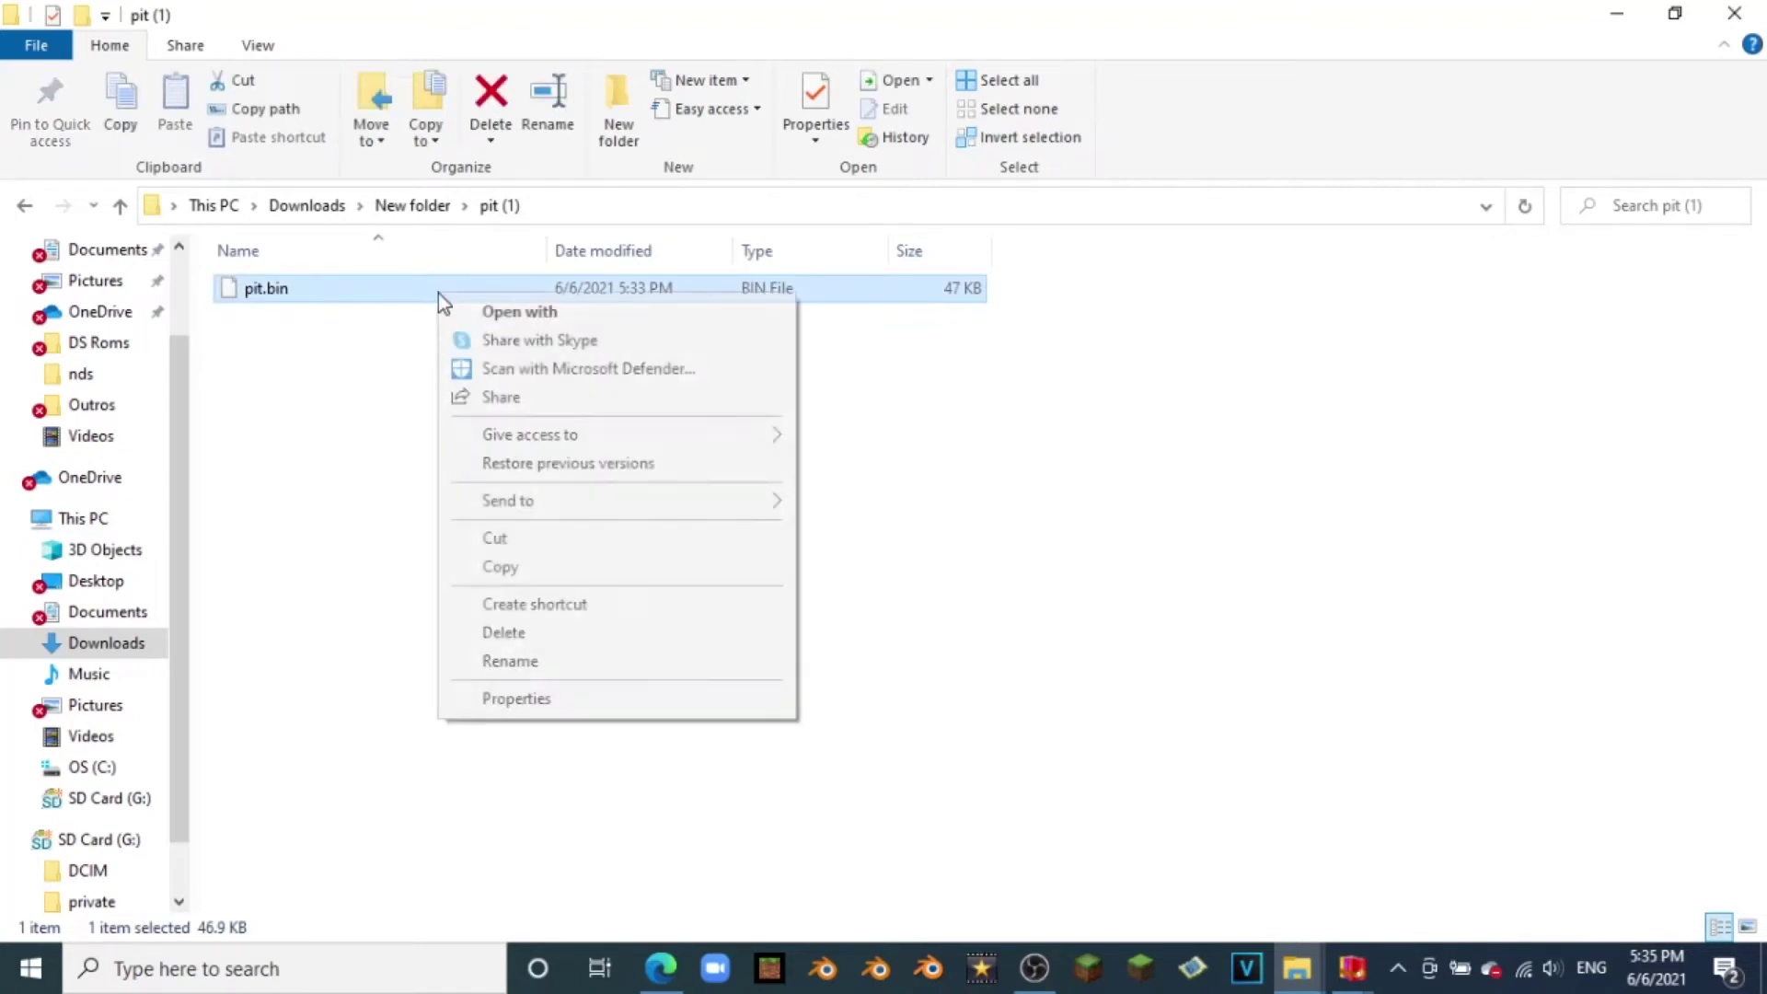
pyautogui.click(521, 567)
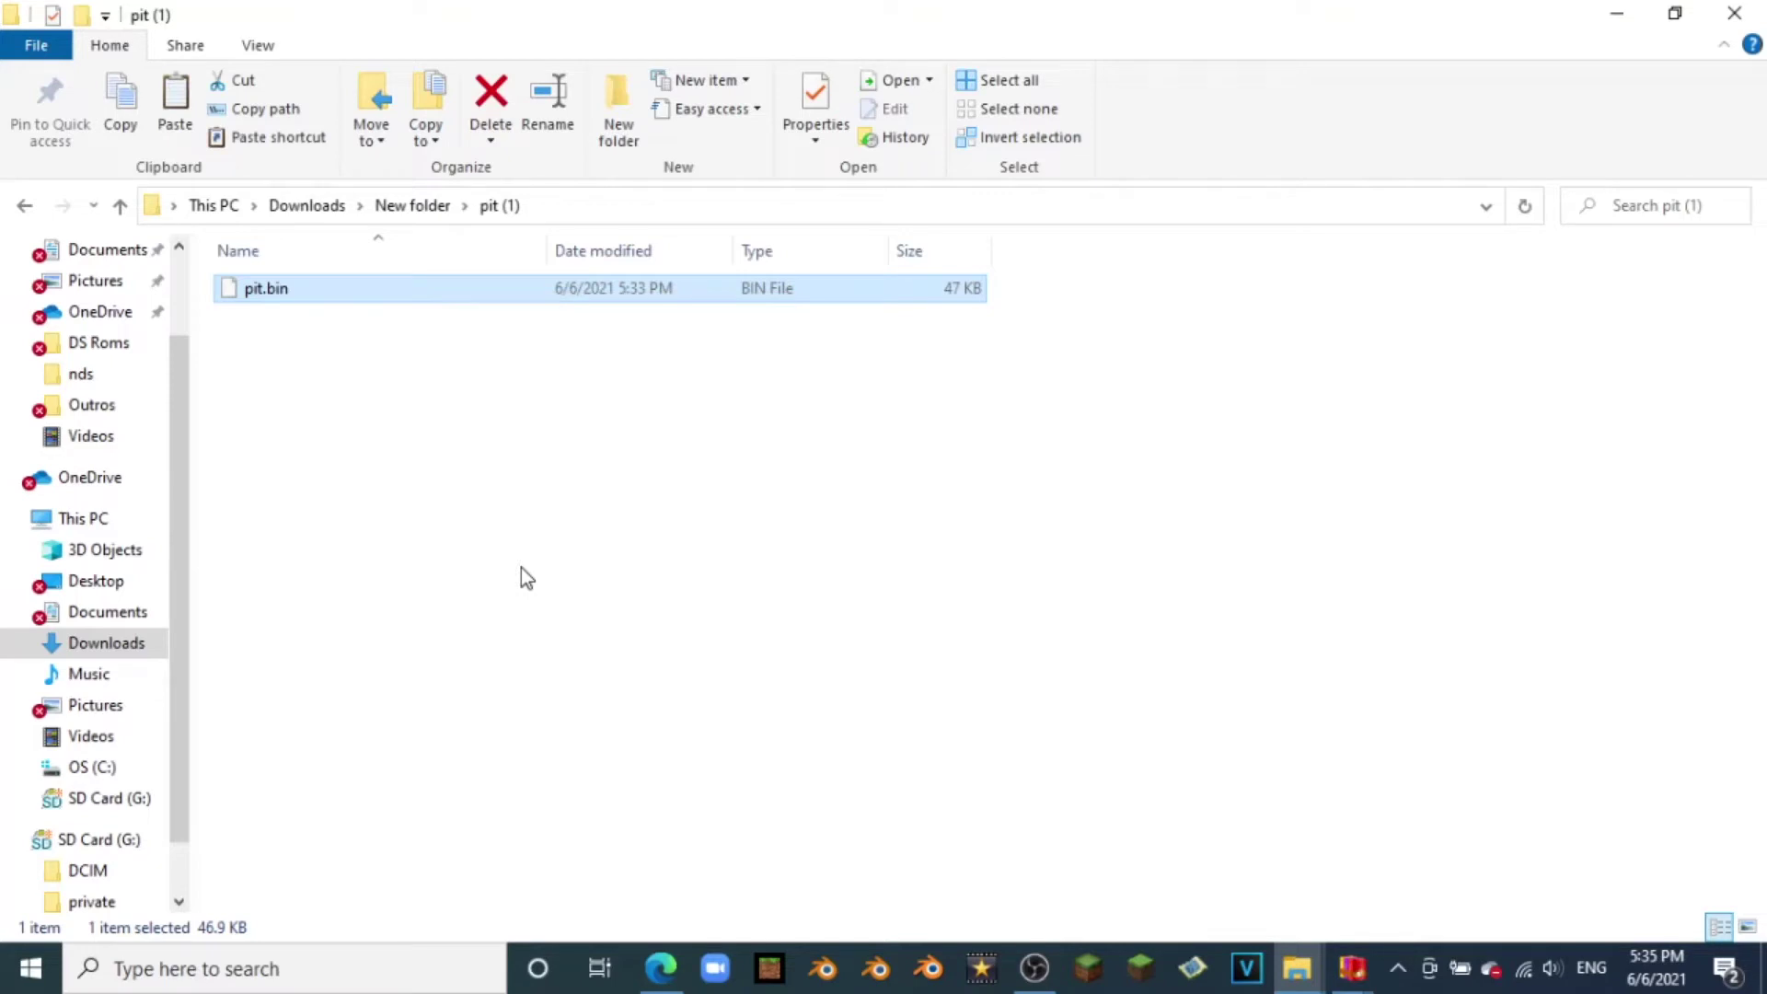
# Step: Paste pit.bin into the SD card's private\ds\app\484E494A folder, replacing the existing file
pyautogui.scroll(-1, 104, 773)
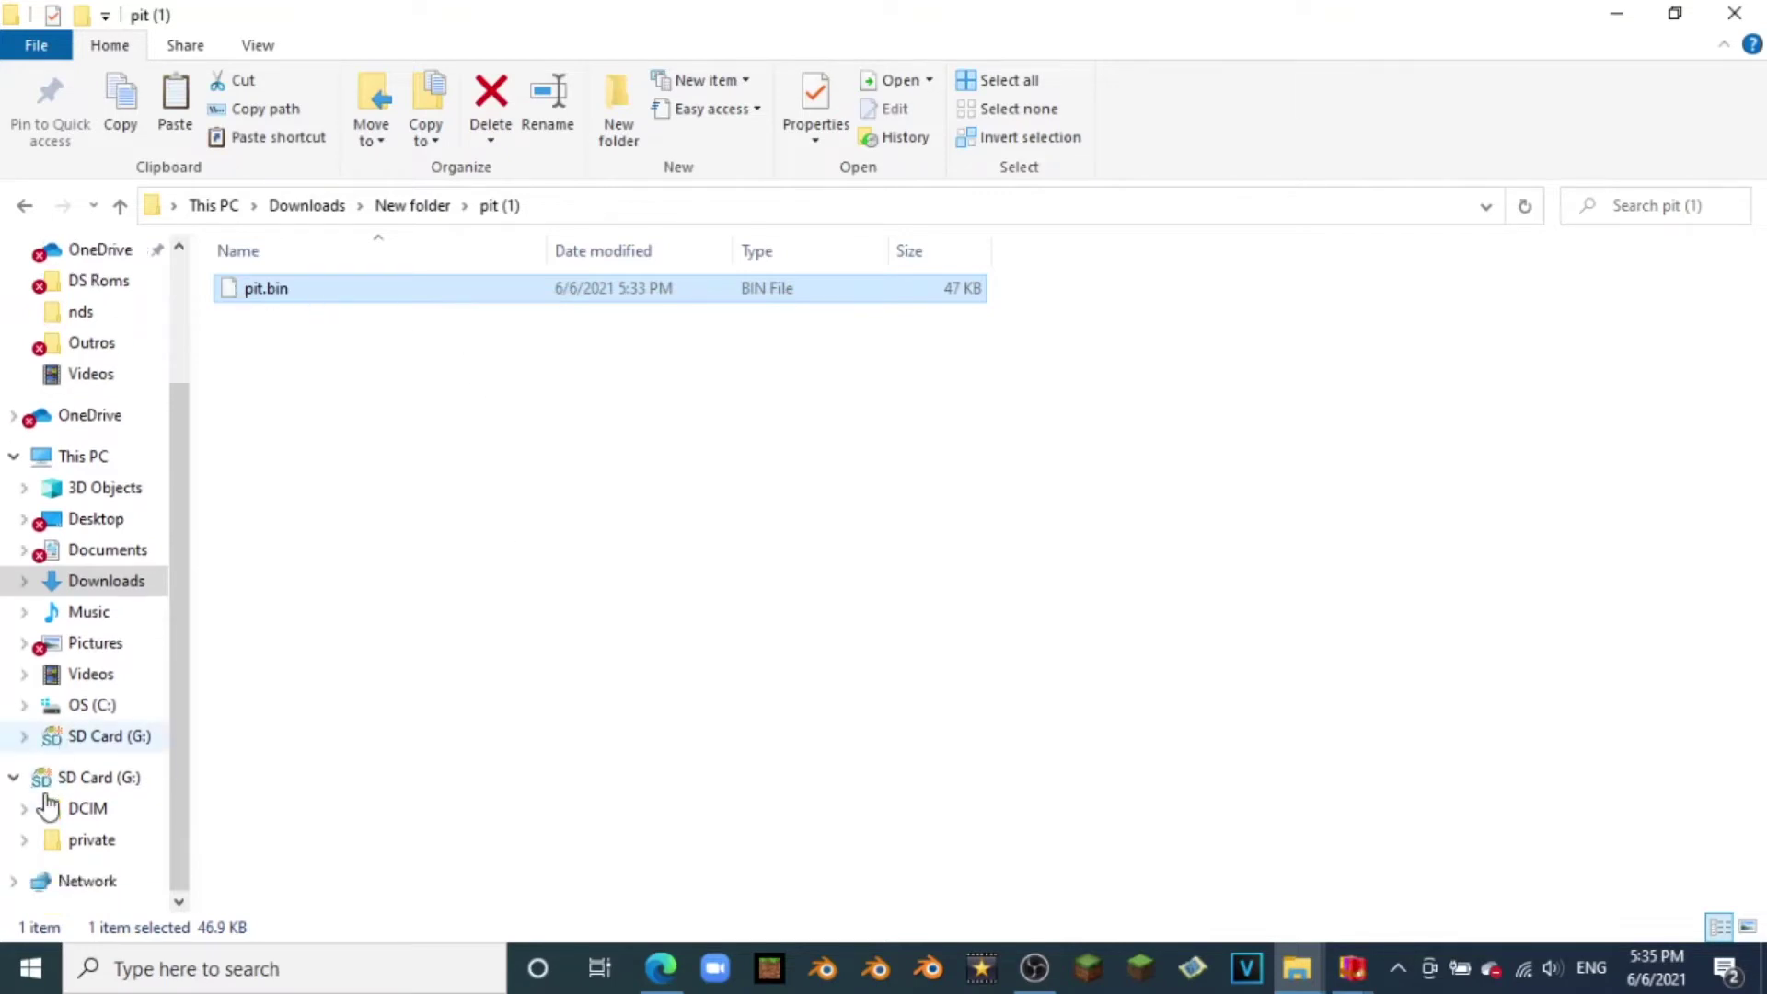
pyautogui.click(92, 839)
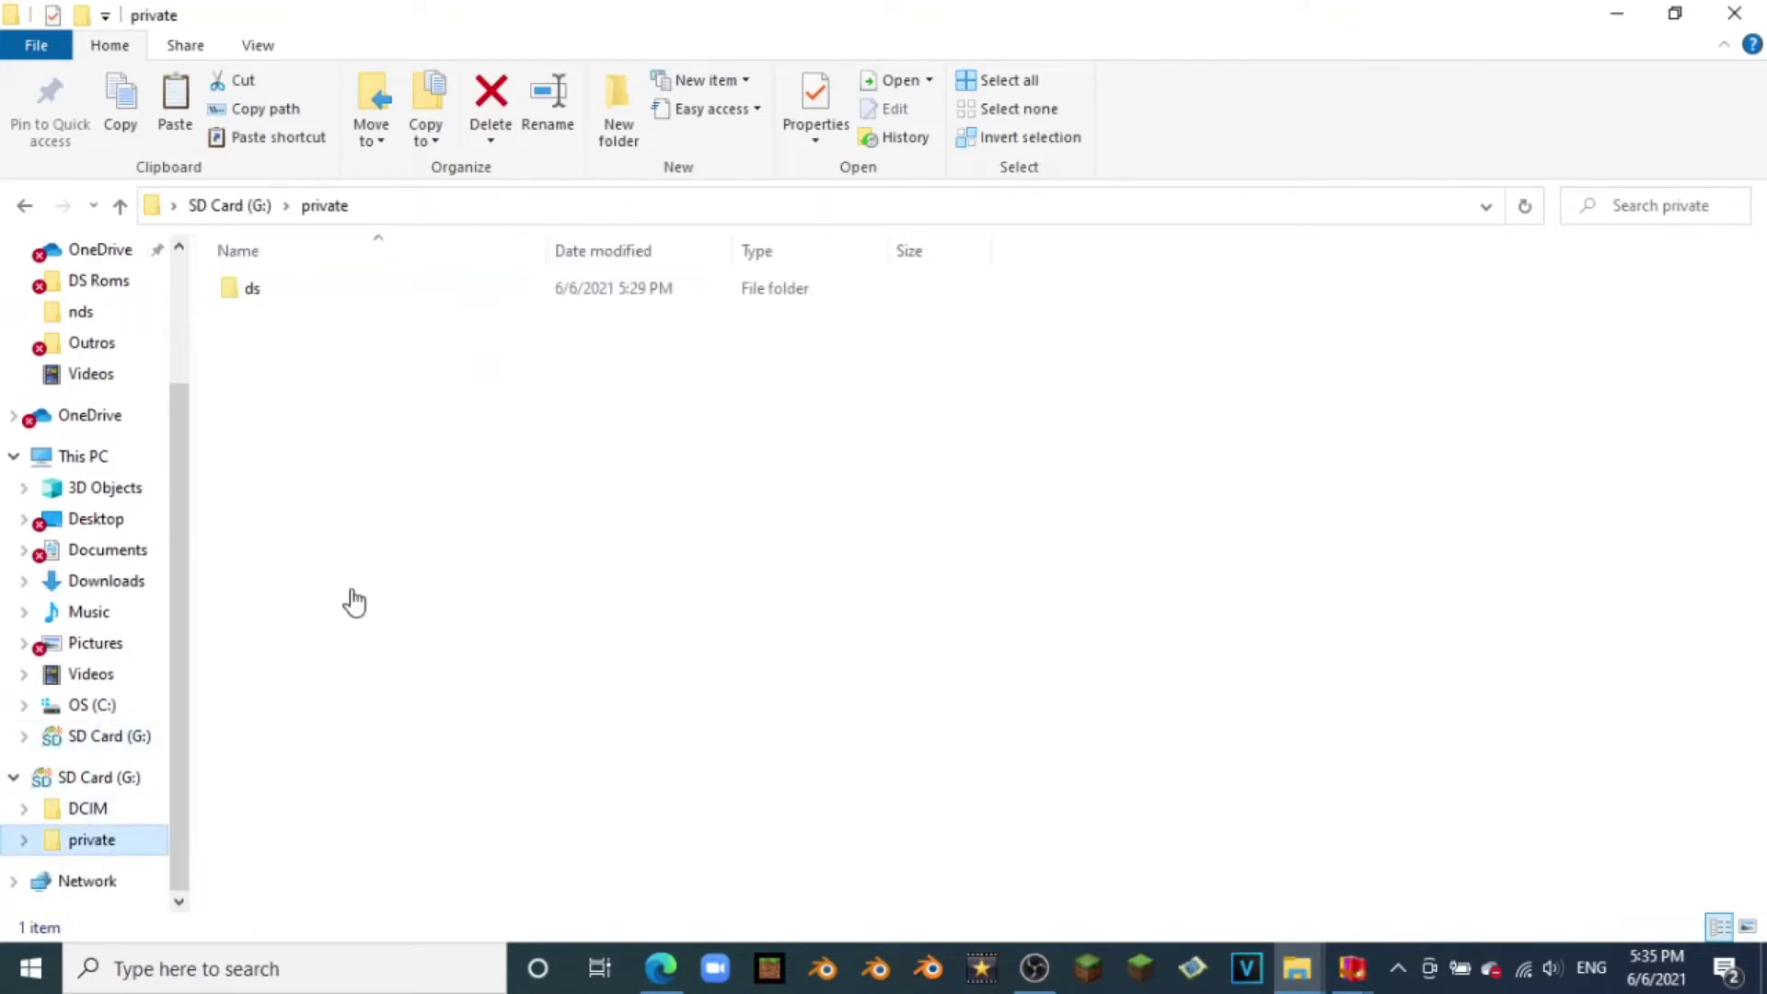
pyautogui.doubleClick(297, 285)
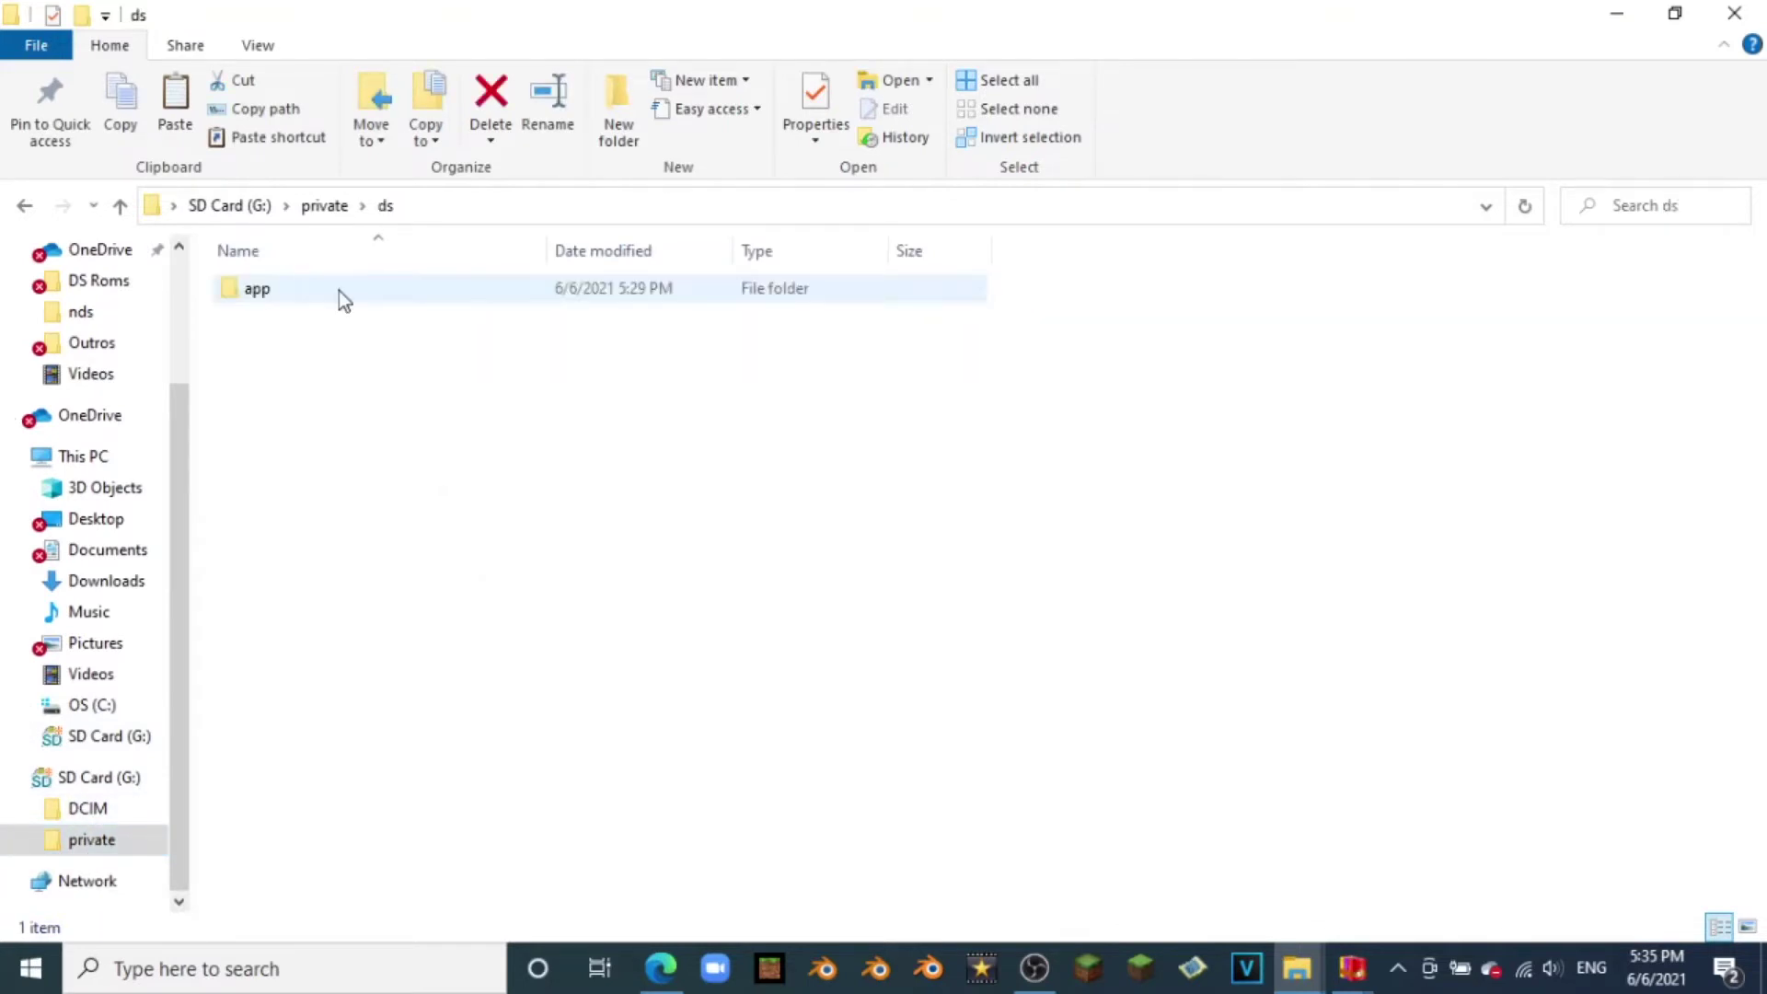
pyautogui.doubleClick(338, 291)
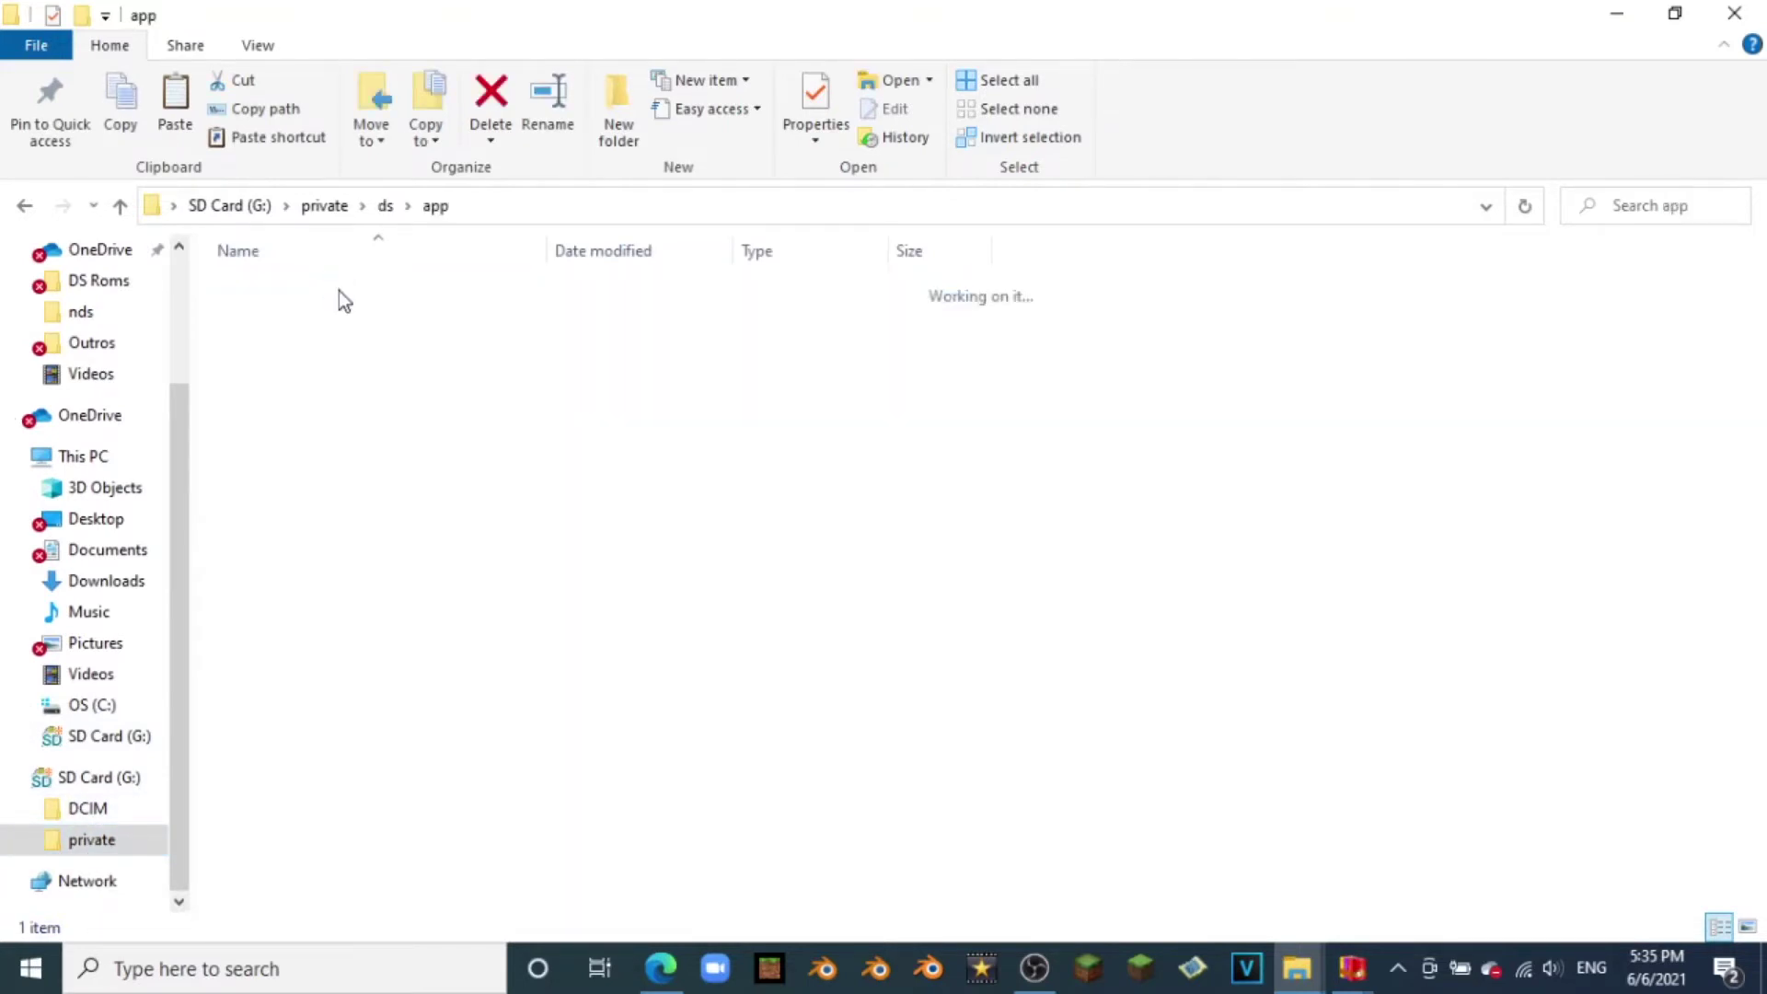
pyautogui.click(318, 290)
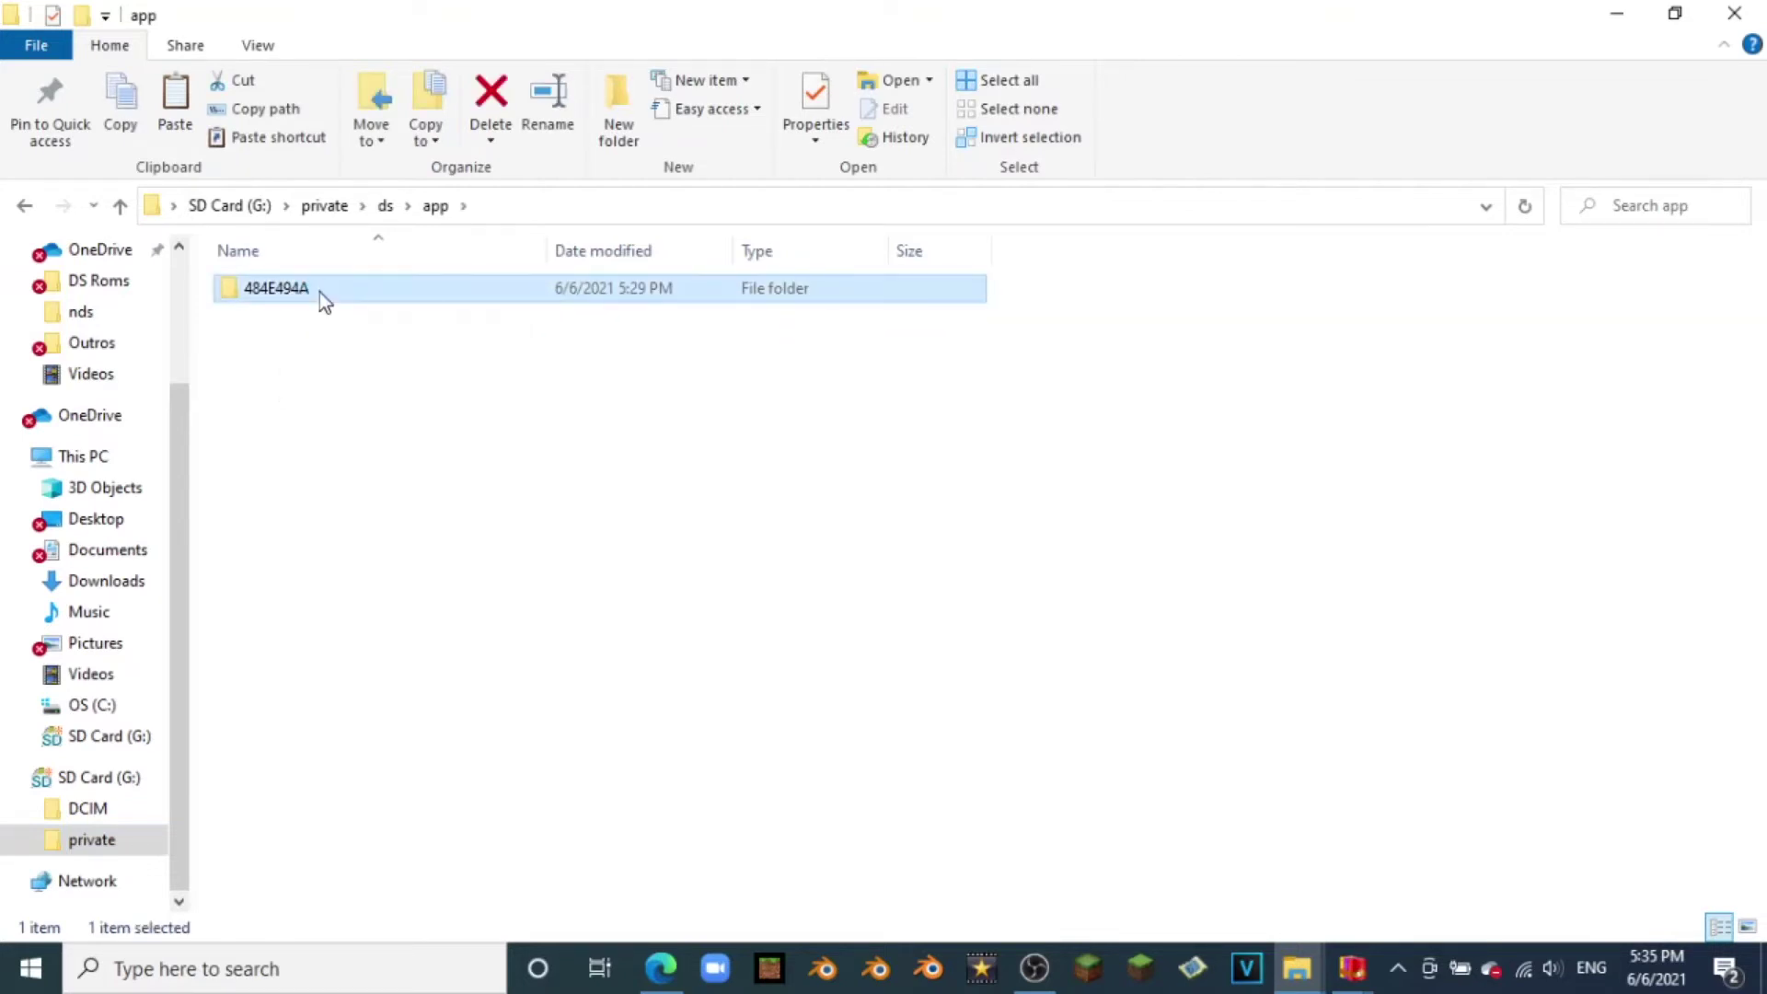
pyautogui.doubleClick(319, 290)
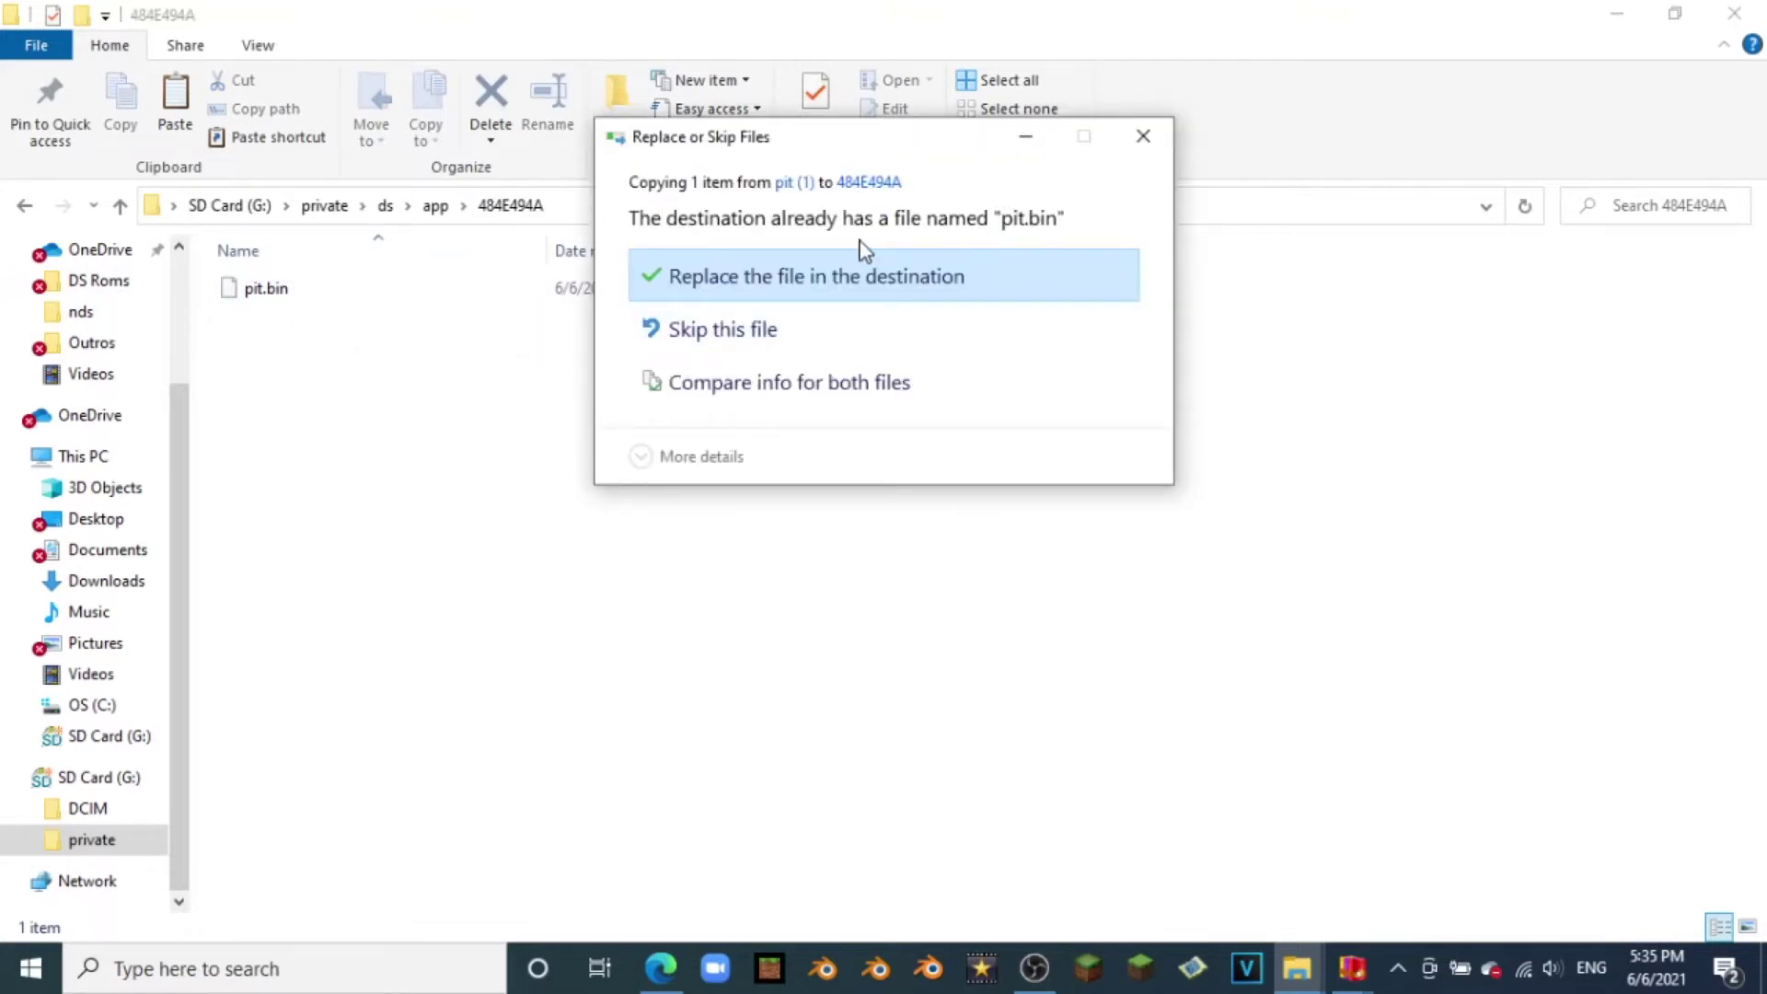
pyautogui.click(763, 296)
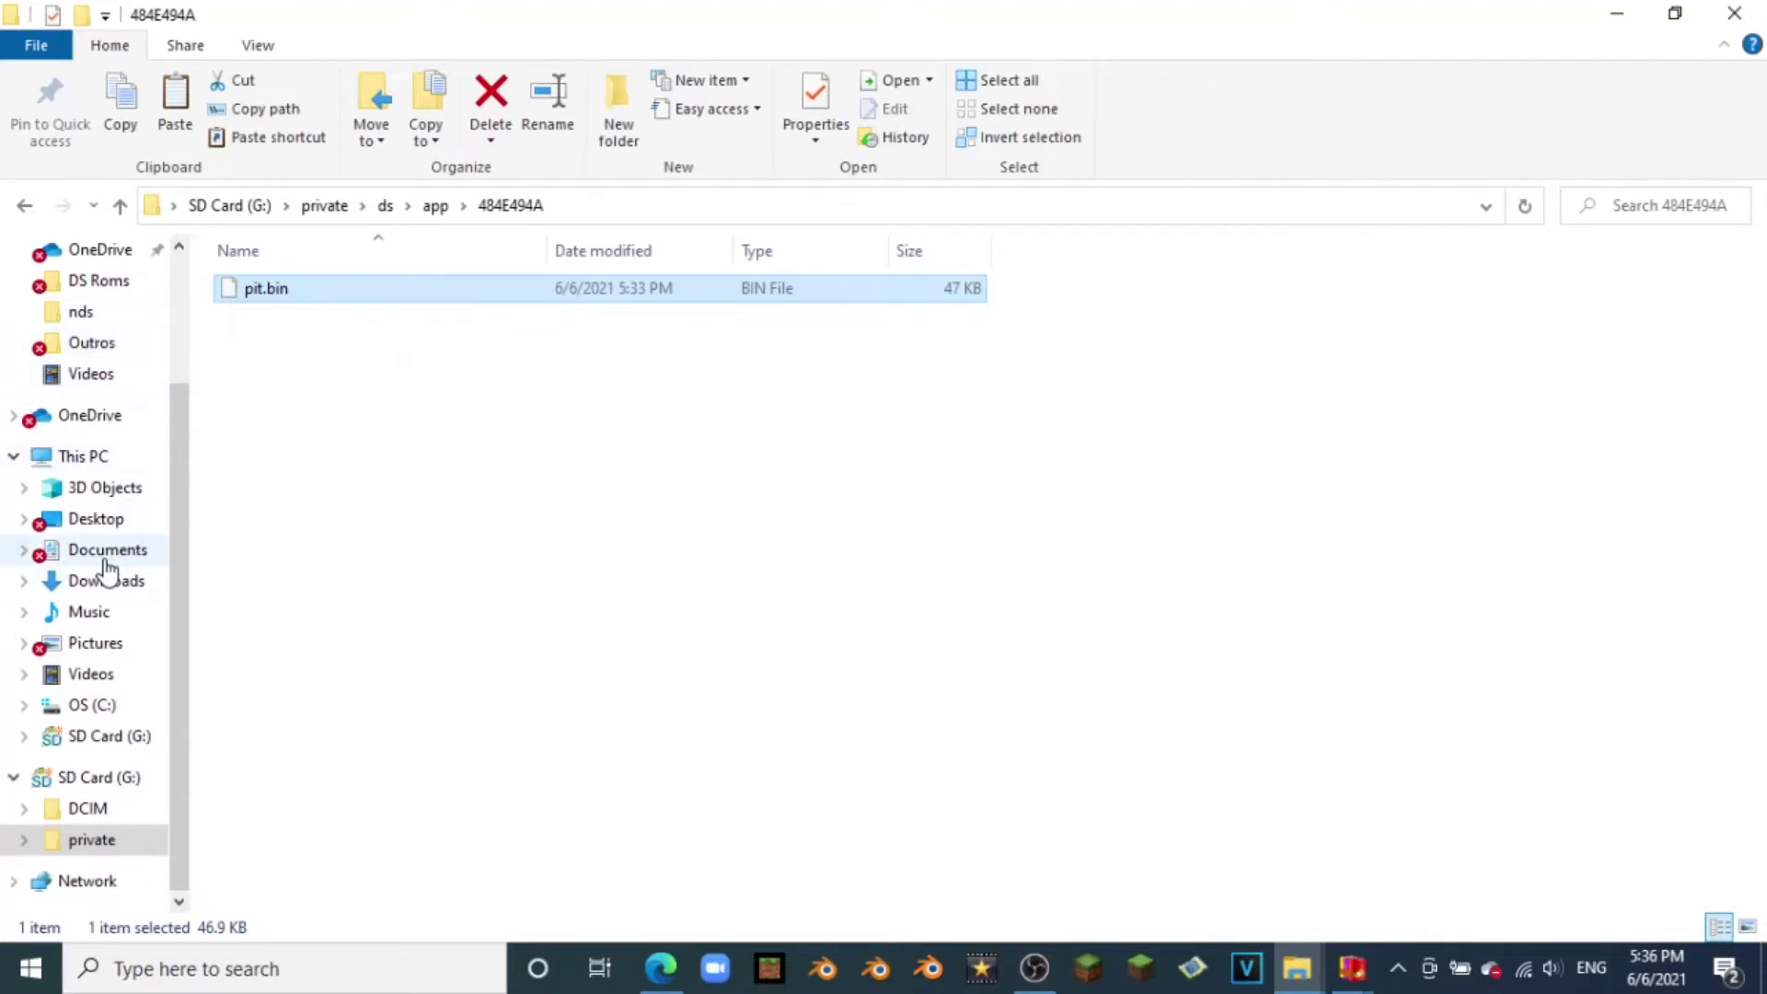
# Step: Open the hbmenu folder inside Downloads\New folder\hbmenu-0.7.1 (1)
pyautogui.click(63, 580)
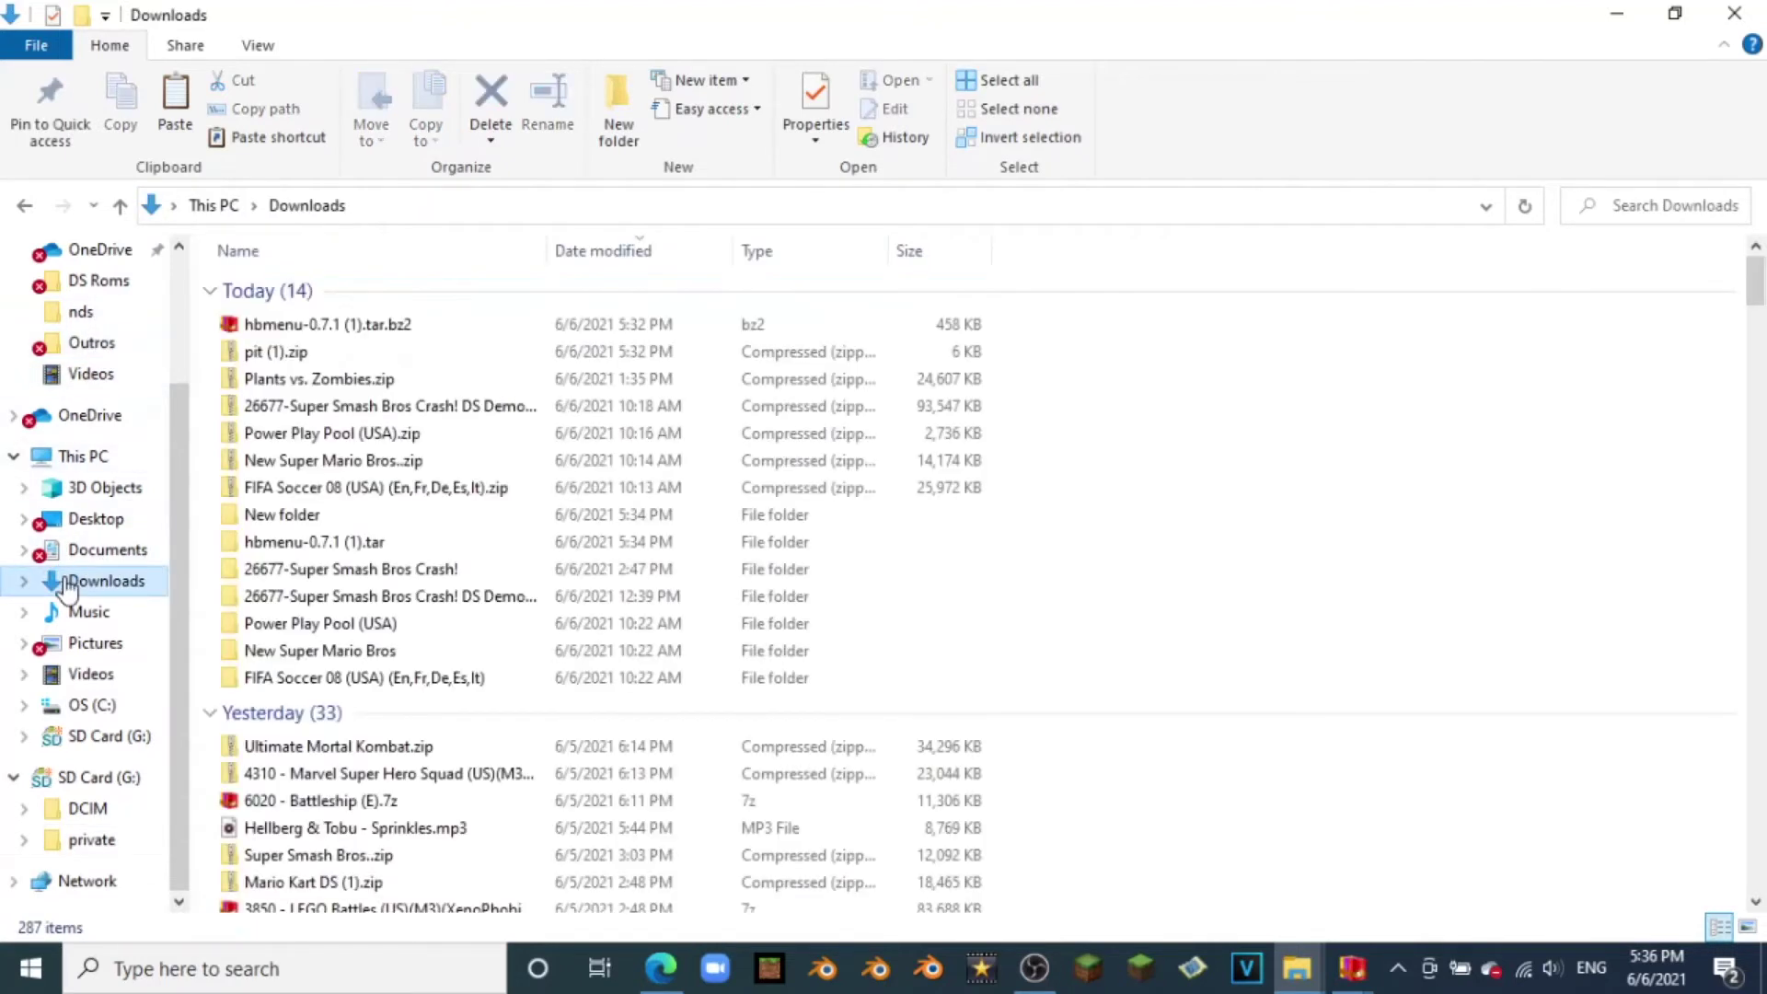
pyautogui.click(287, 513)
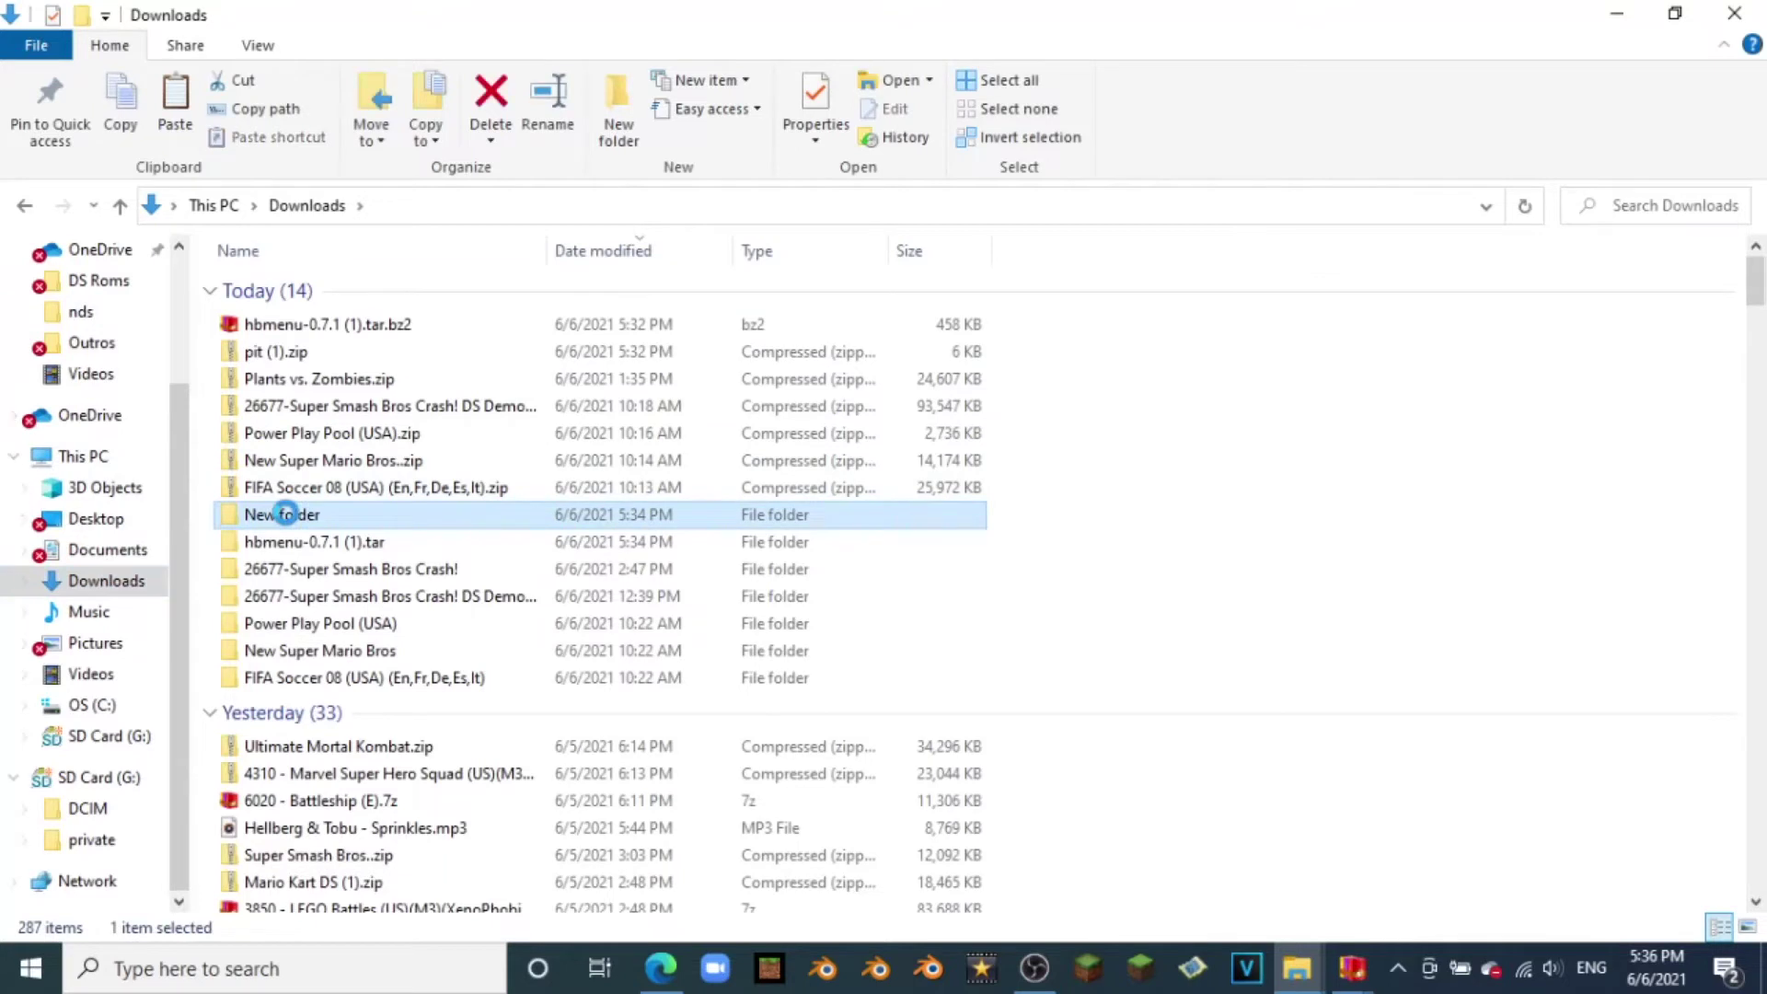
pyautogui.doubleClick(286, 514)
pyautogui.doubleClick(333, 285)
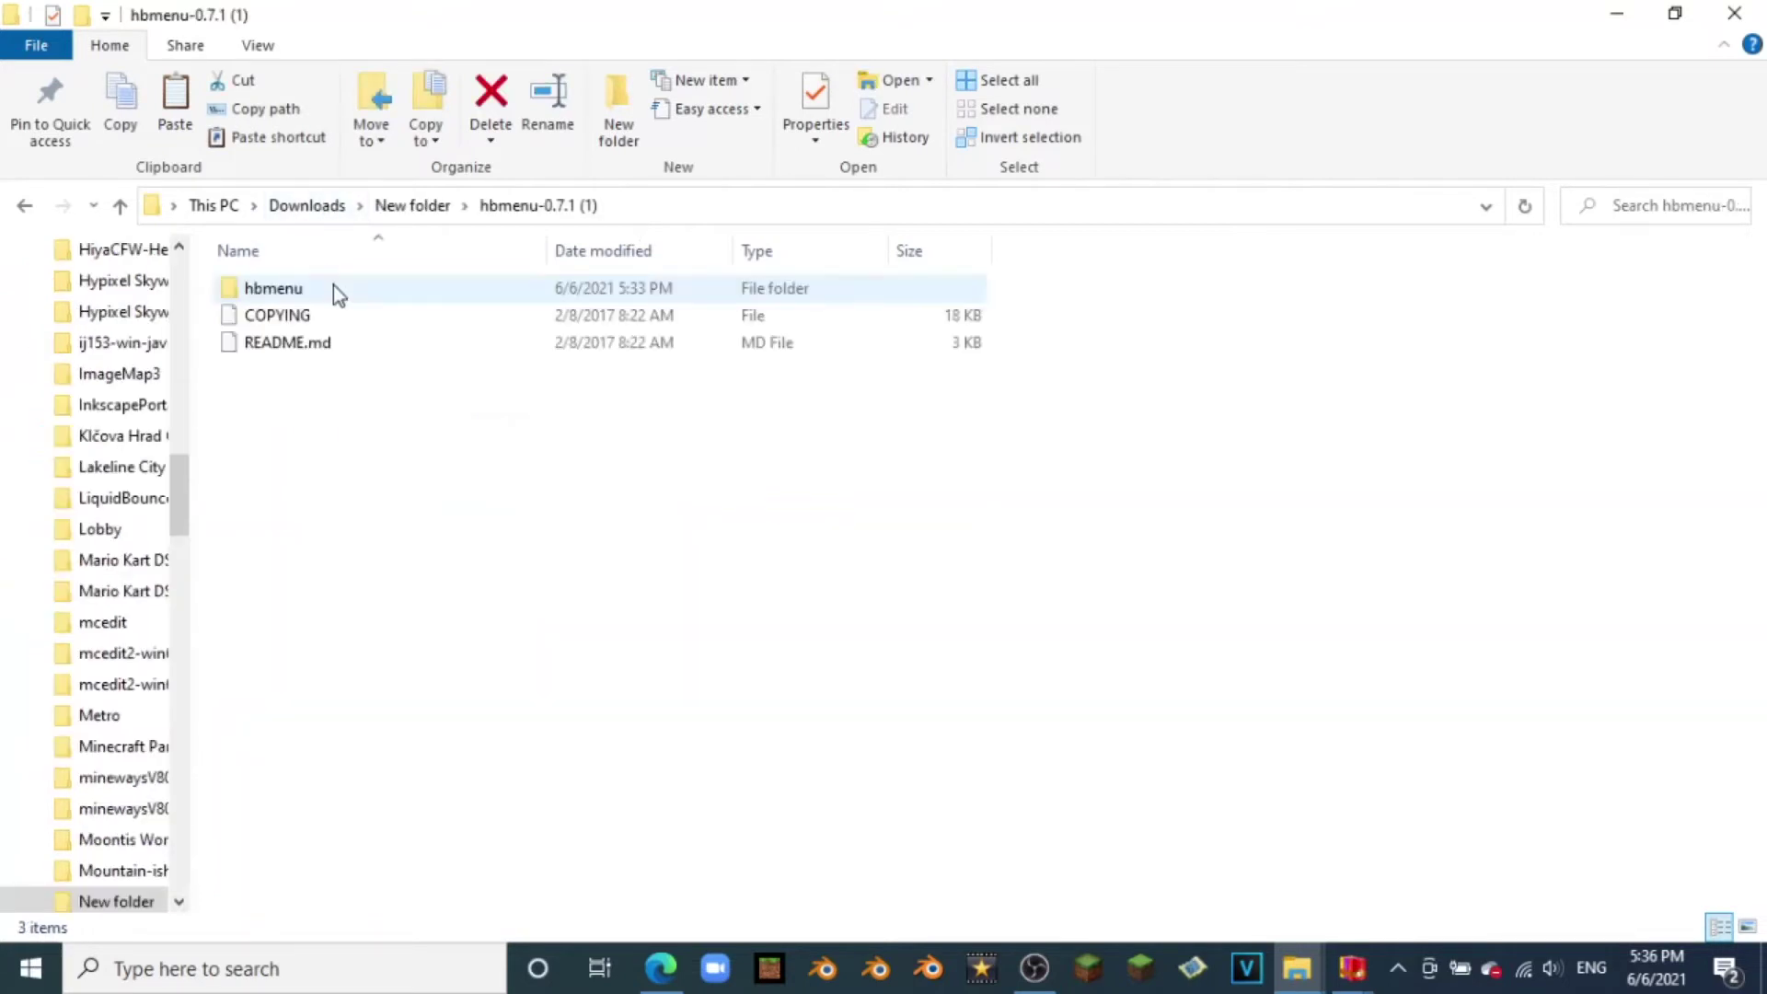
pyautogui.click(281, 289)
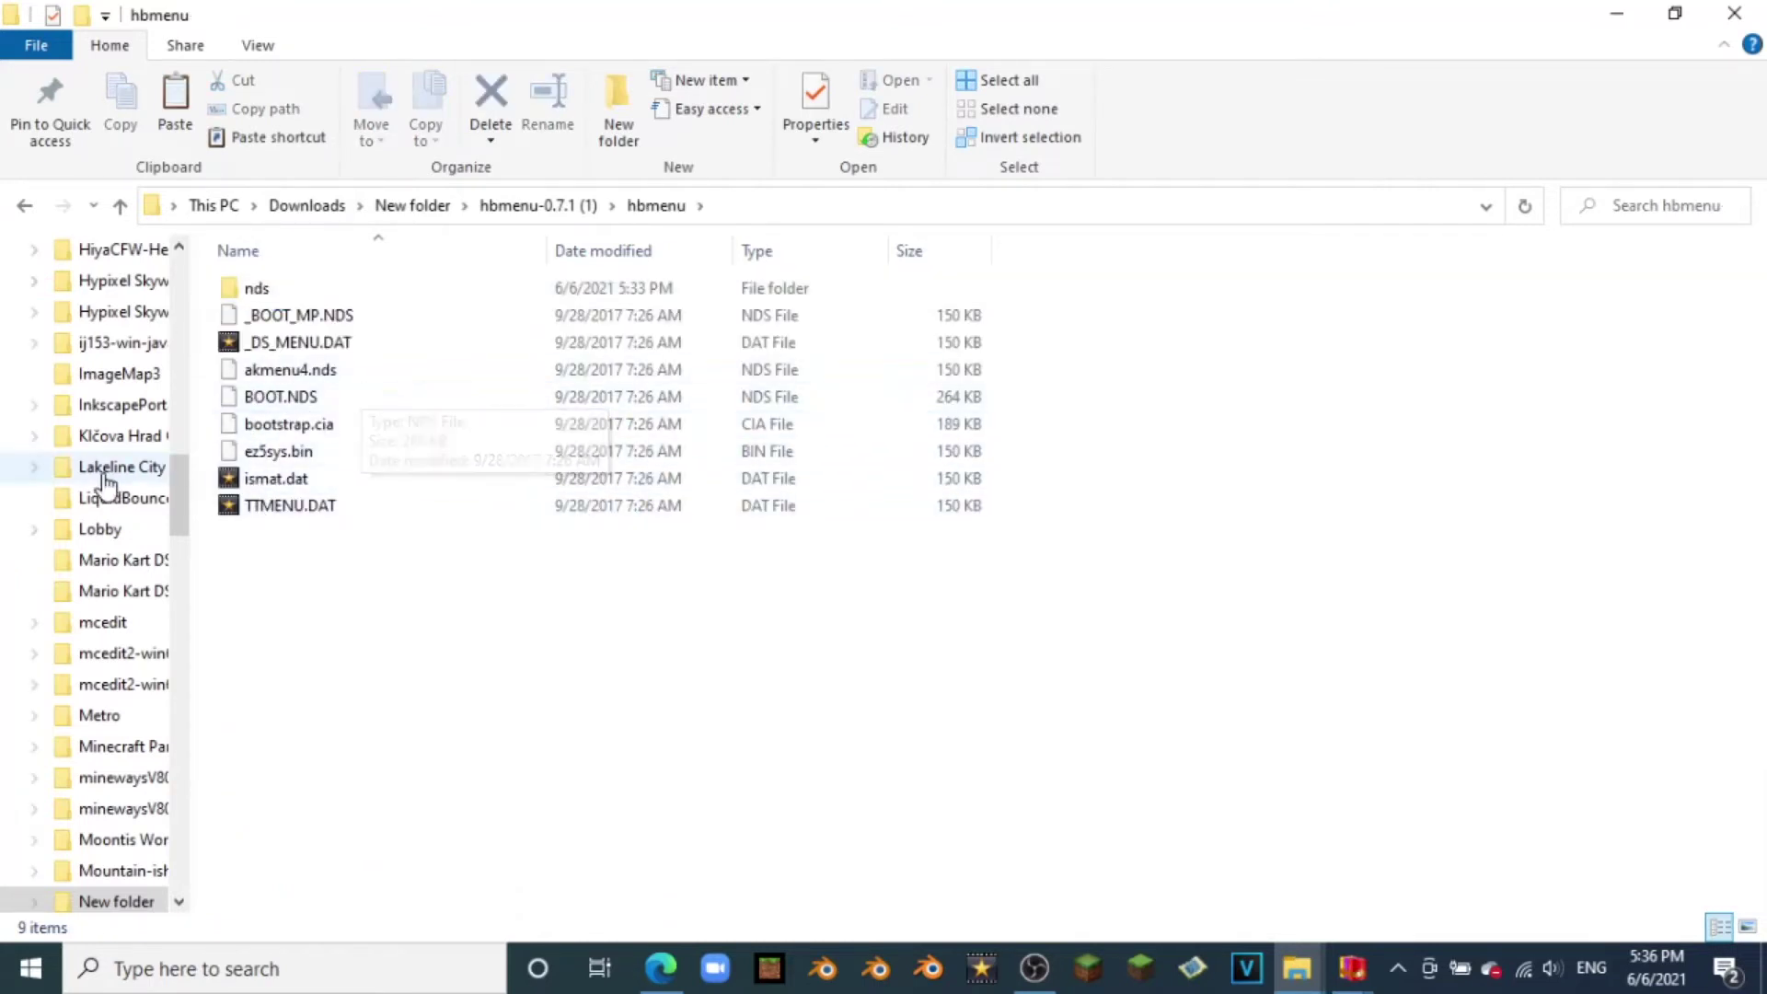
# Step: Copy BOOT.NDS from the hbmenu folder to the root of SD Card (G:) and open the card
pyautogui.scroll(8, 105, 482)
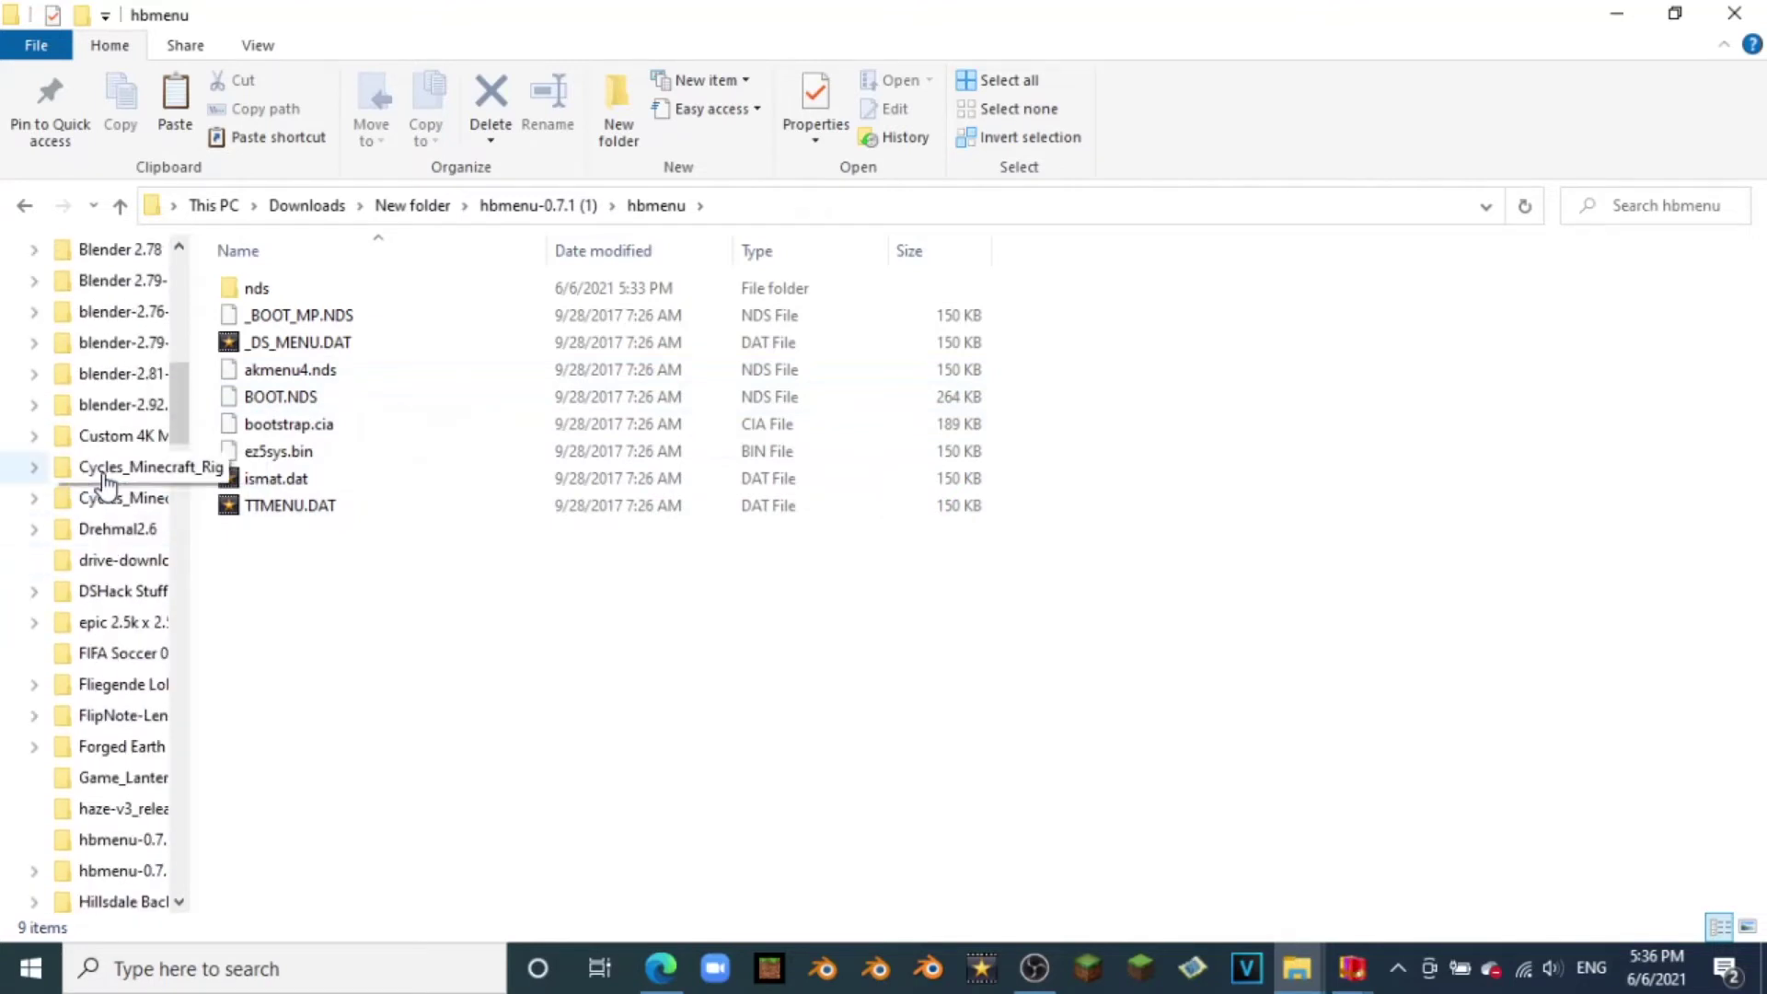
pyautogui.scroll(7, 105, 481)
pyautogui.click(23, 520)
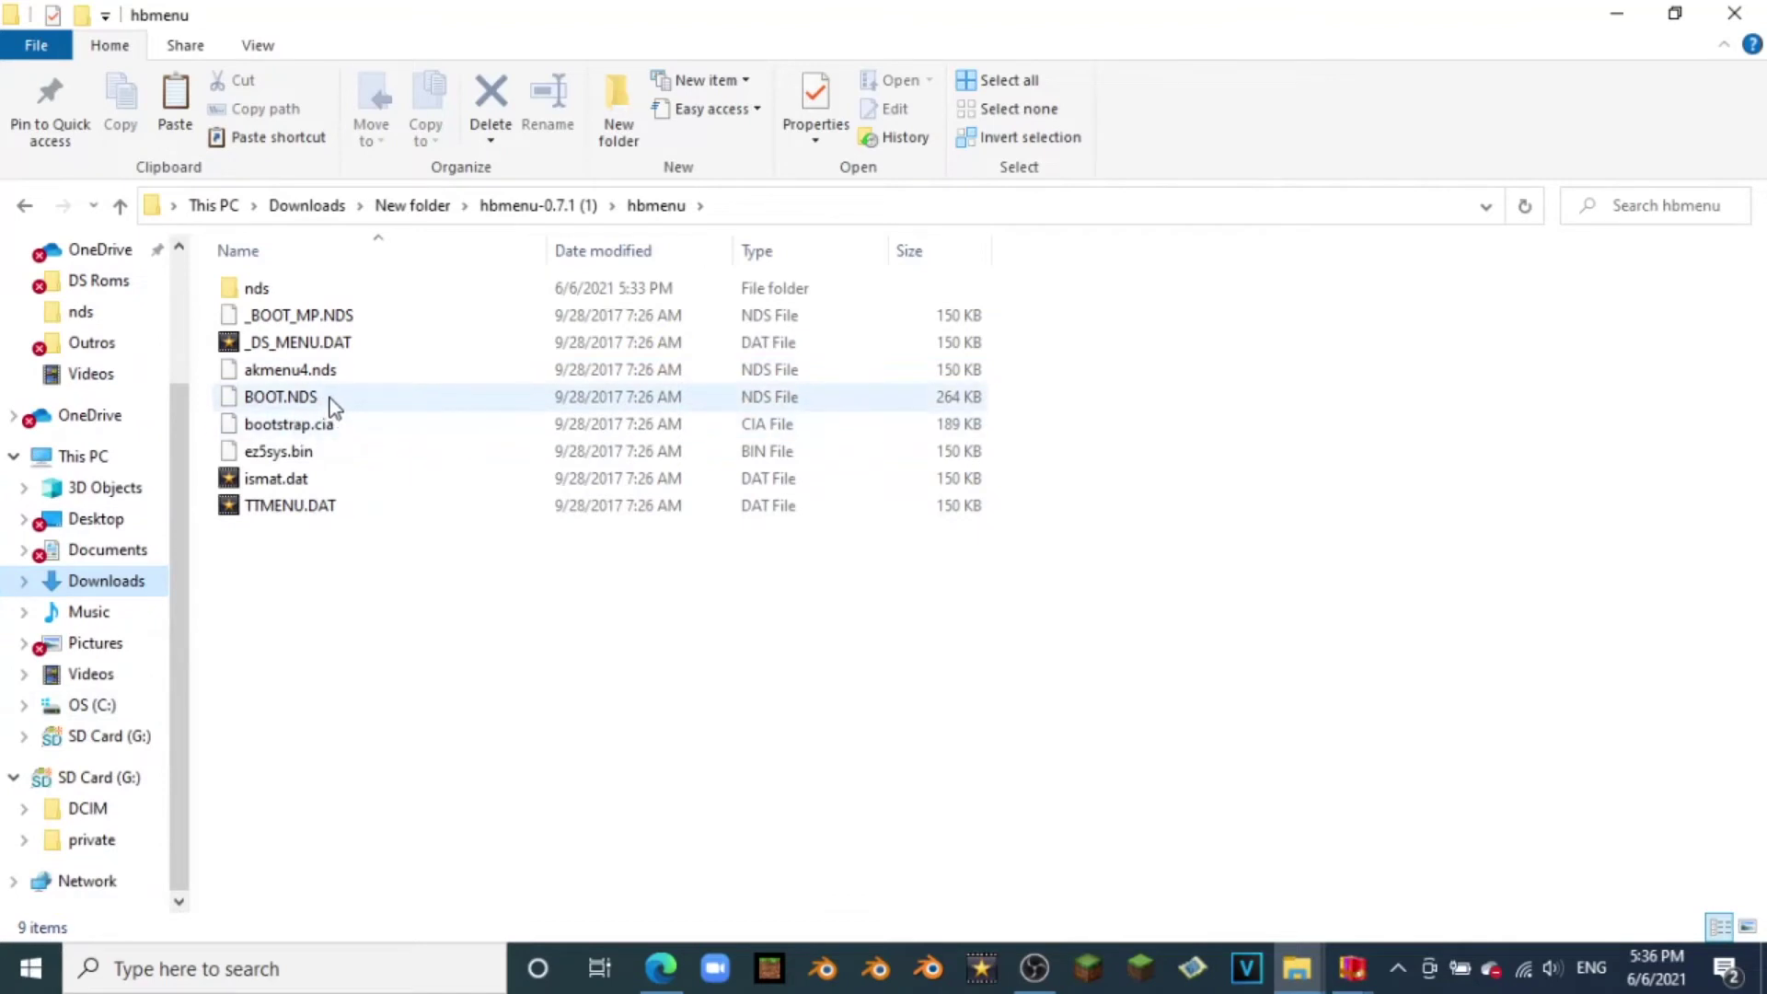
pyautogui.click(256, 398)
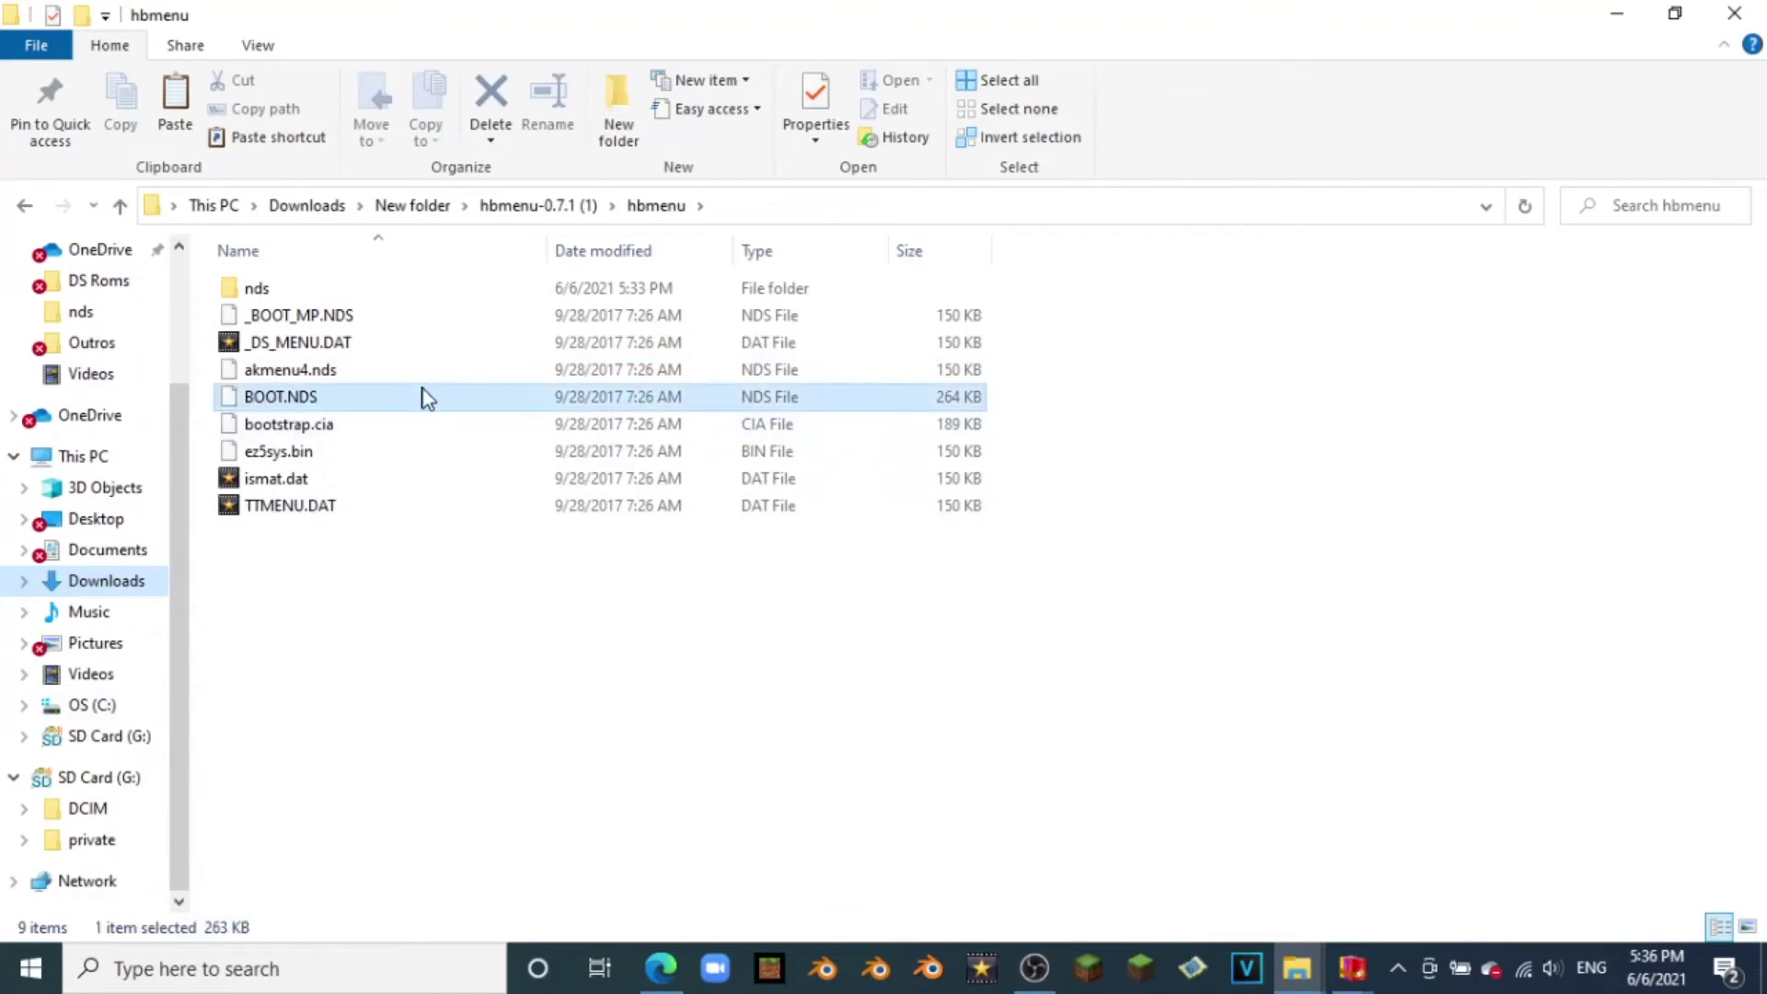
pyautogui.moveTo(526, 405); pyautogui.dragTo(87, 747)
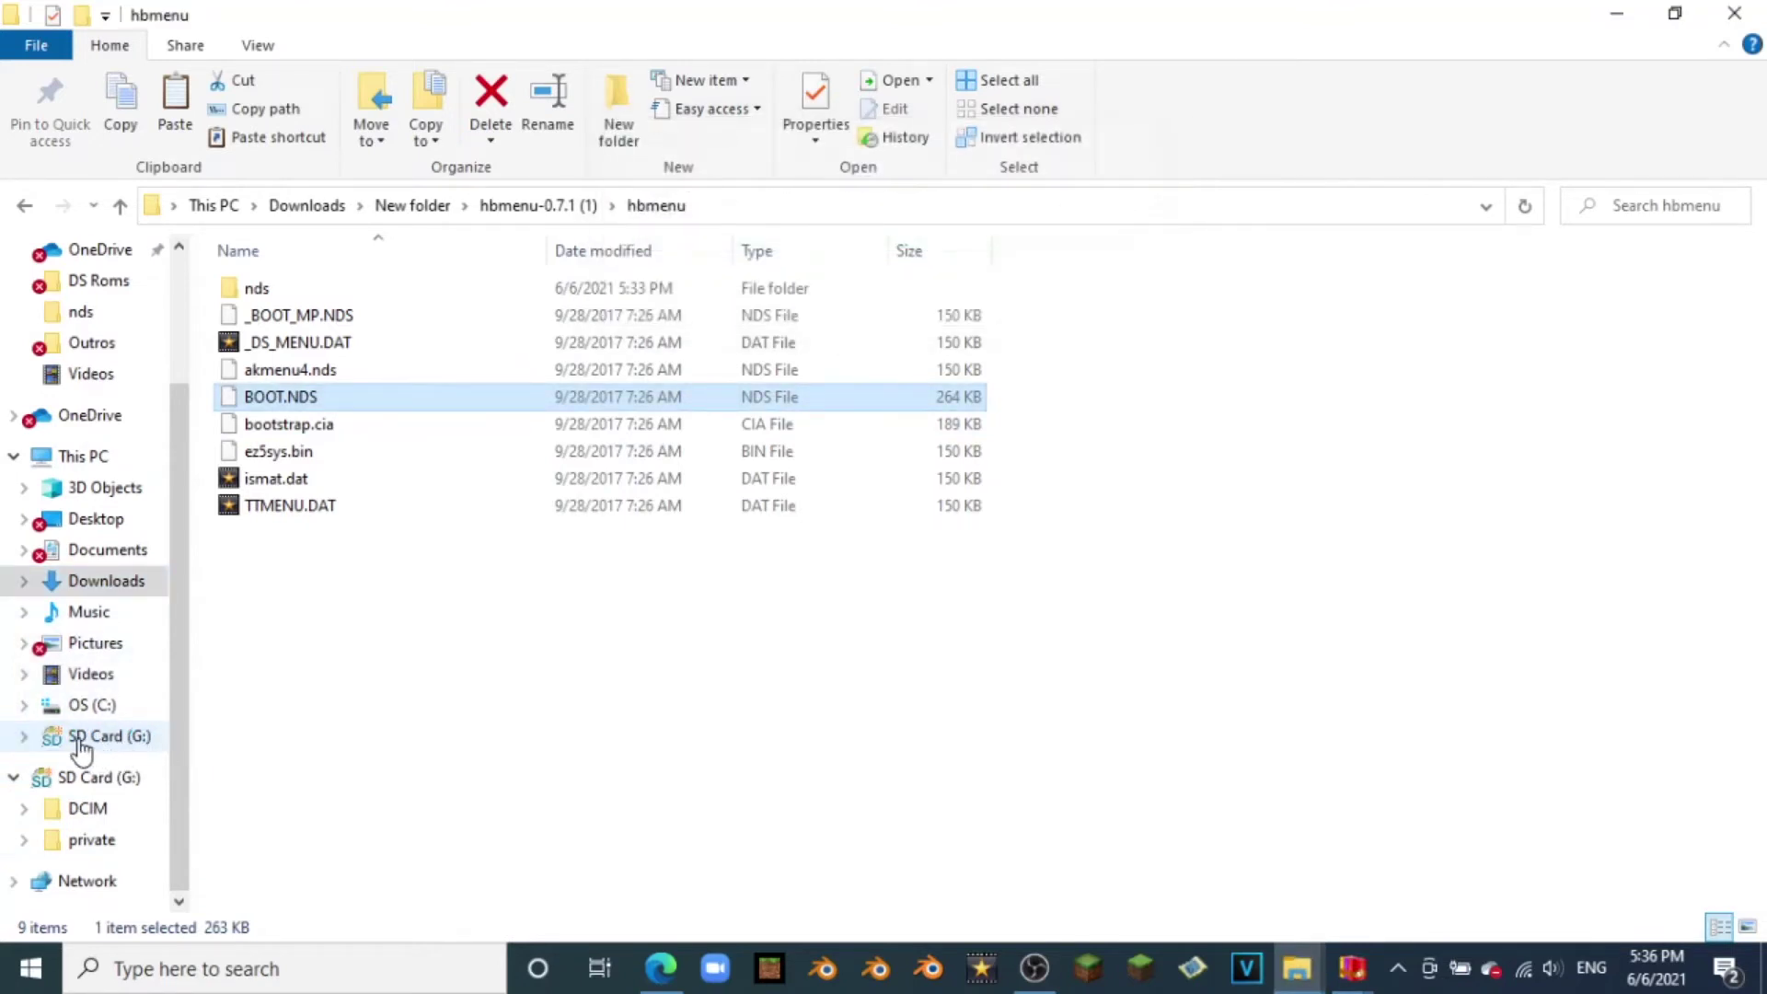
pyautogui.click(80, 742)
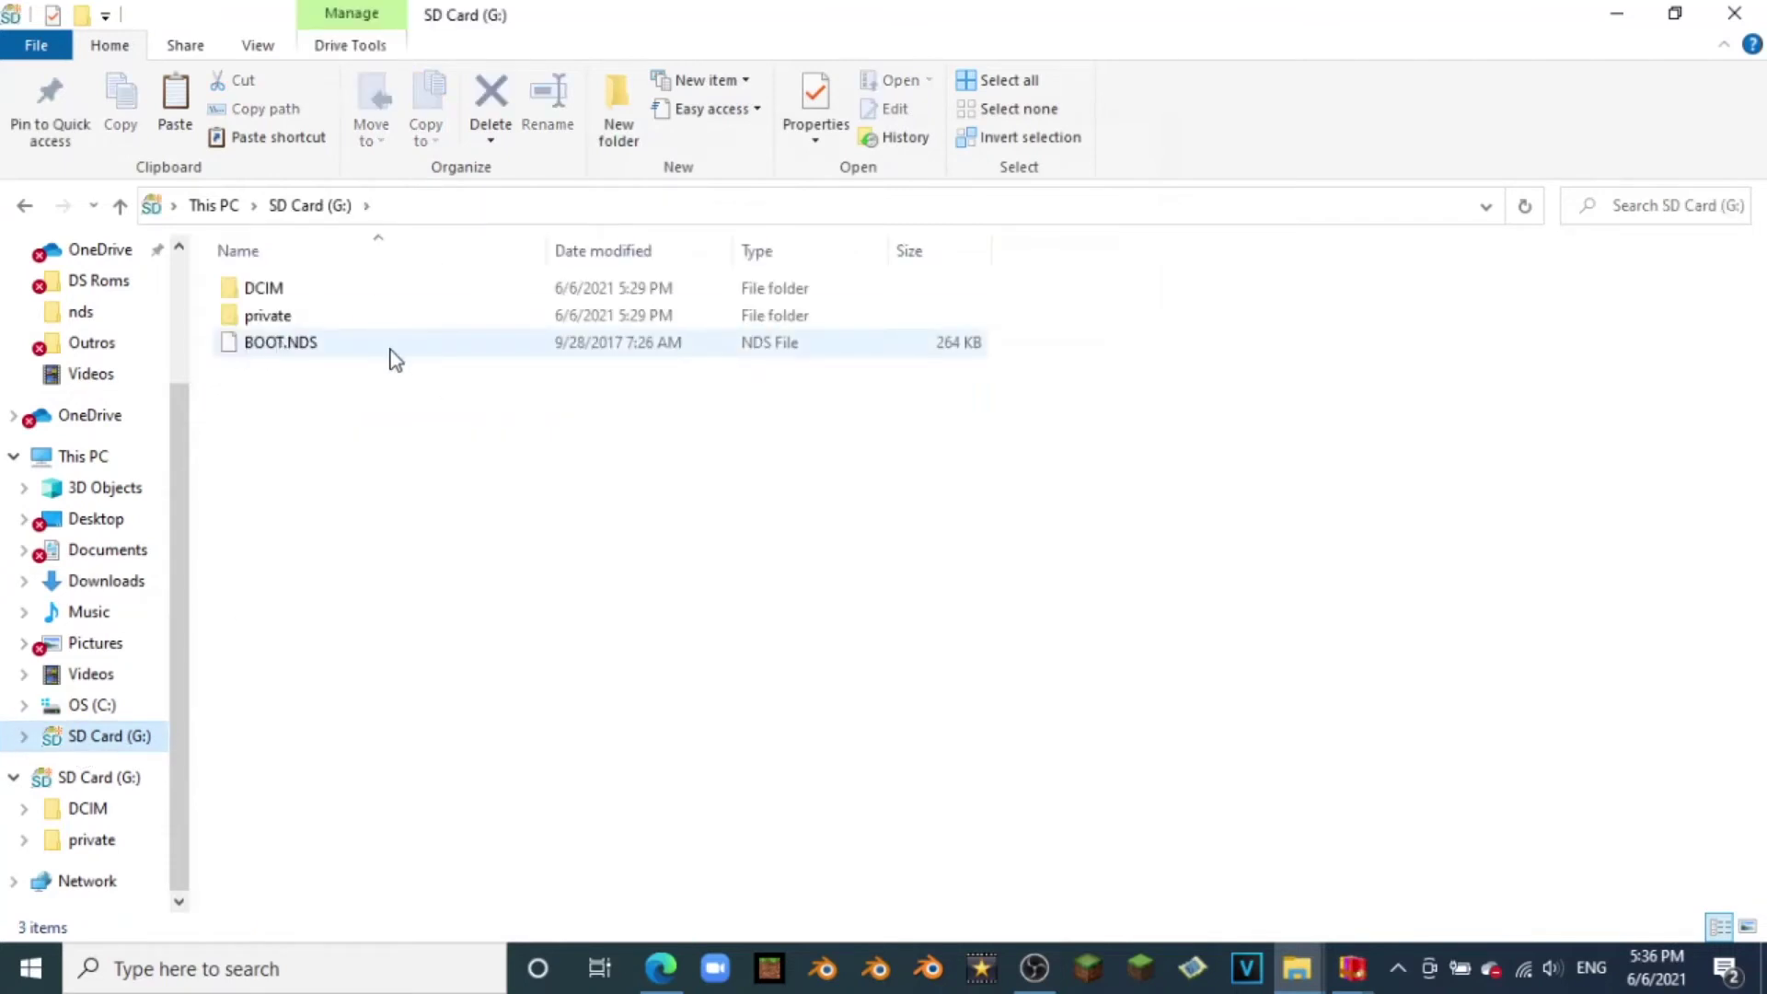